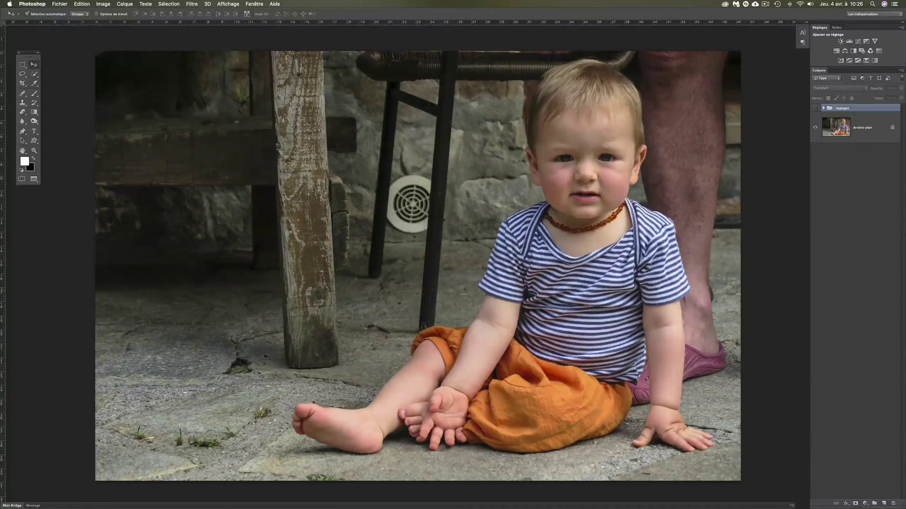
# Step: Duplicate the Arrière-plan layer to keep the original photo untouched
pyautogui.click(866, 130)
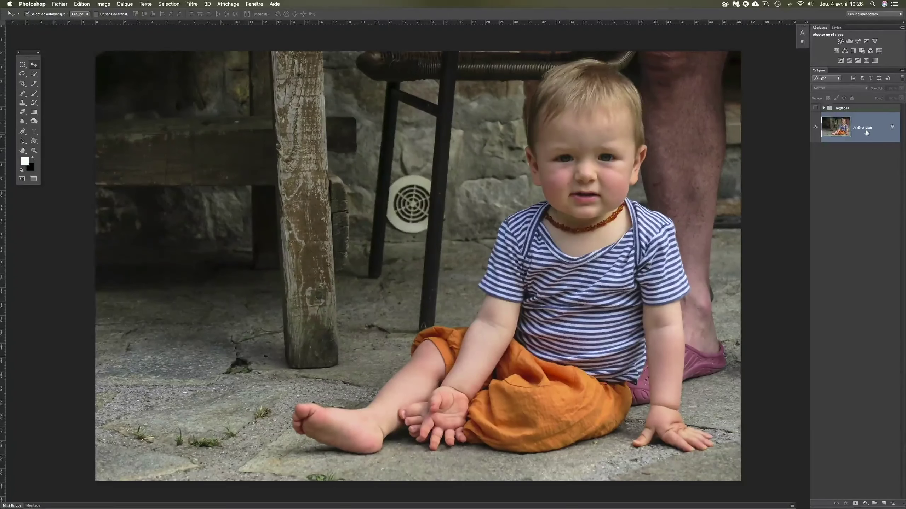
pyautogui.press('super+j')
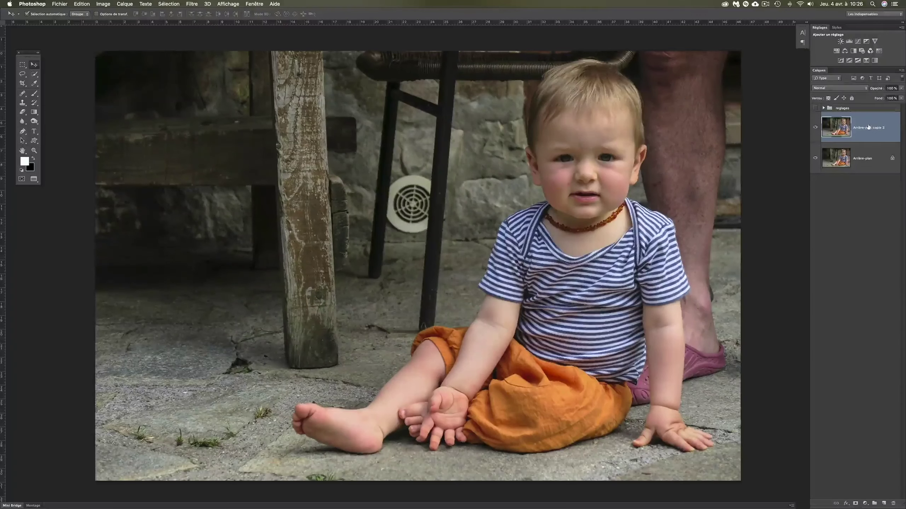
pyautogui.press('super+z')
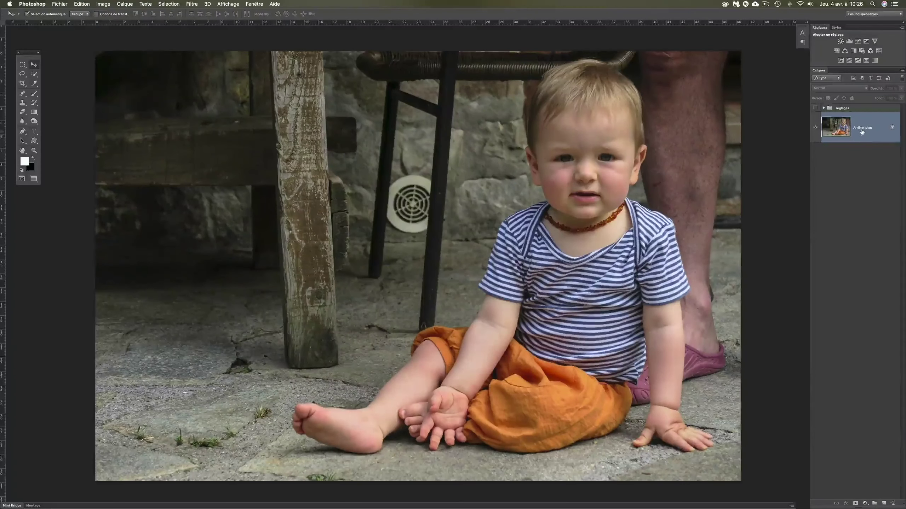
pyautogui.moveTo(861, 131); pyautogui.dragTo(884, 503)
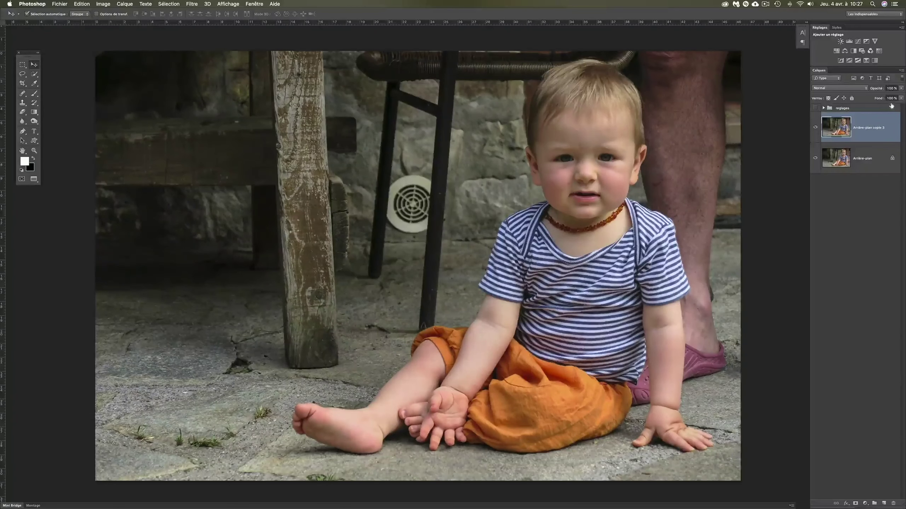
# Step: Show and expand the réglages group, and switch its gradient map, vibrance and Calque 1 layers off to compare their effects
pyautogui.click(814, 108)
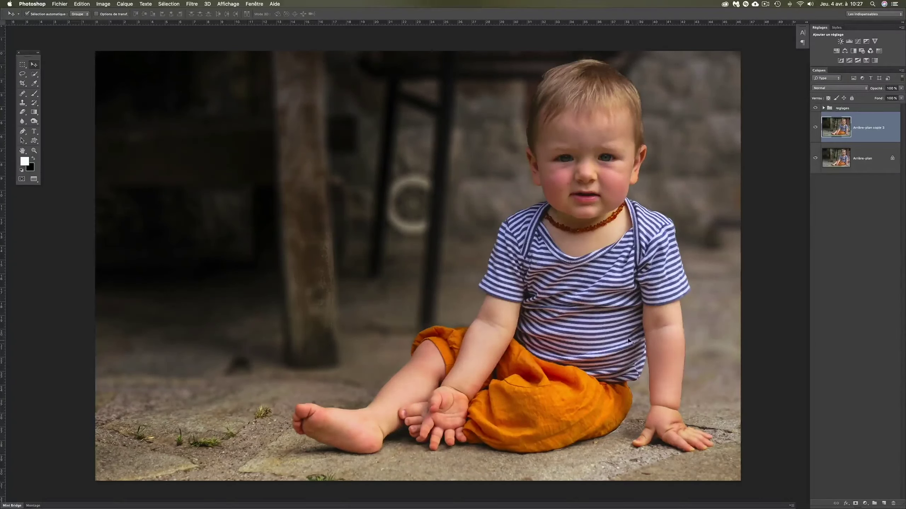
pyautogui.click(823, 108)
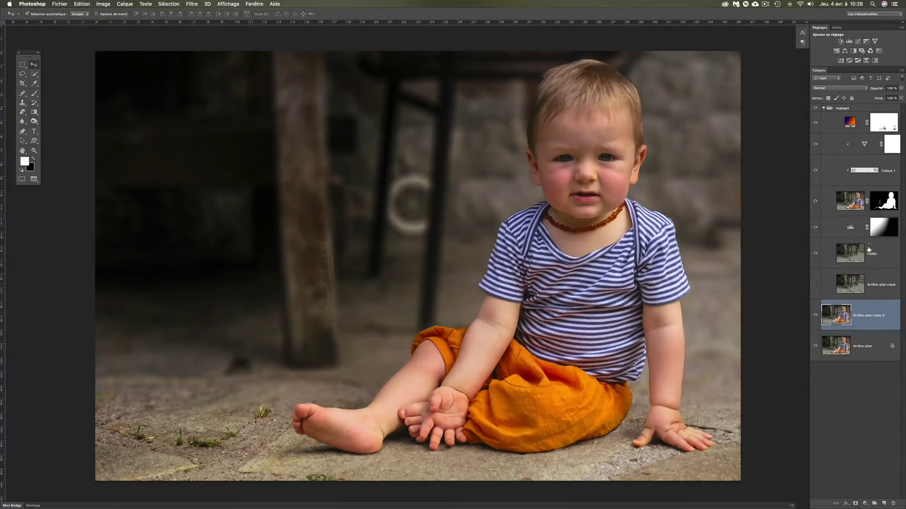
pyautogui.click(813, 122)
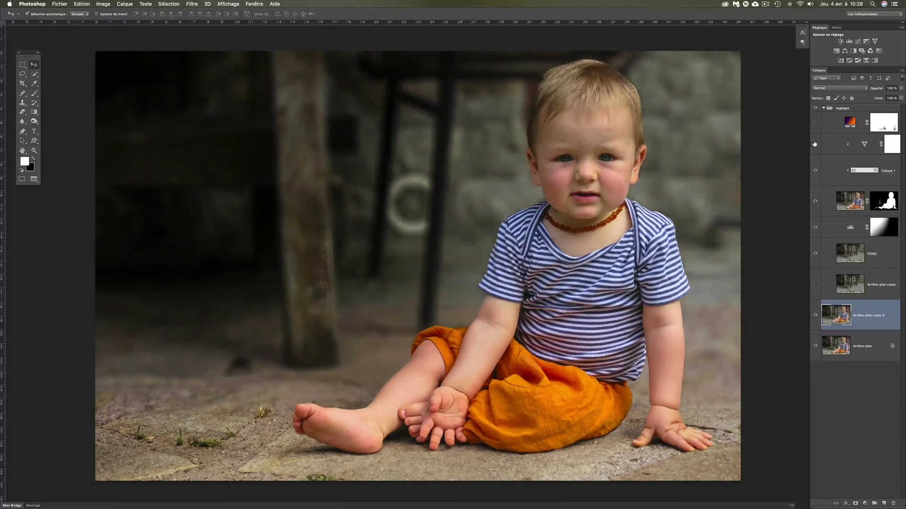
pyautogui.click(814, 122)
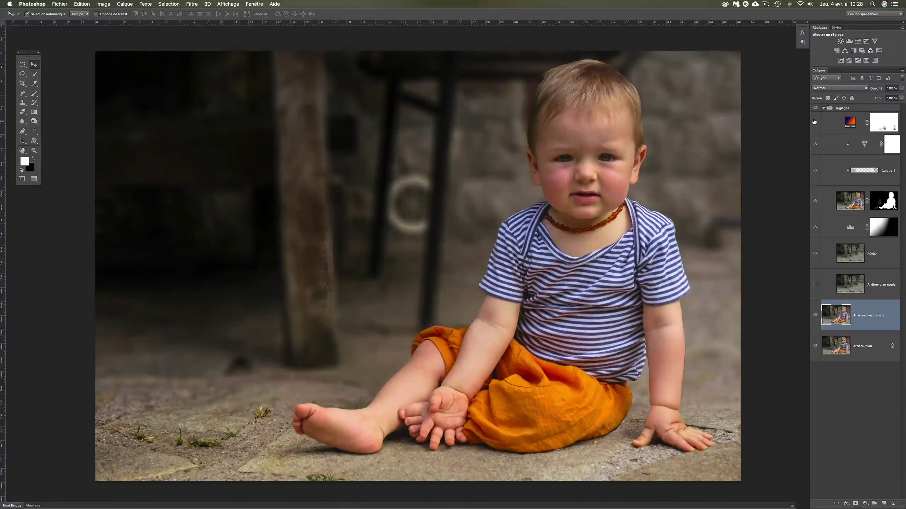
pyautogui.click(814, 122)
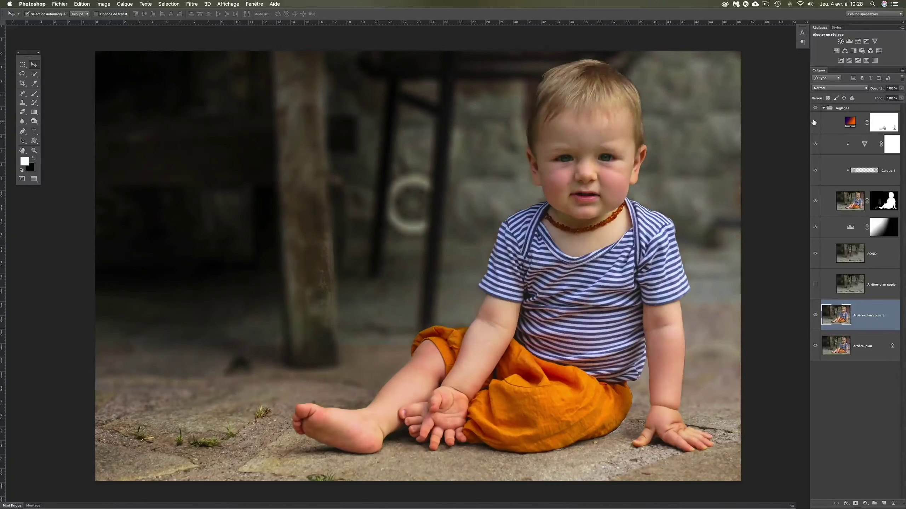
pyautogui.click(815, 143)
pyautogui.click(813, 144)
pyautogui.click(813, 169)
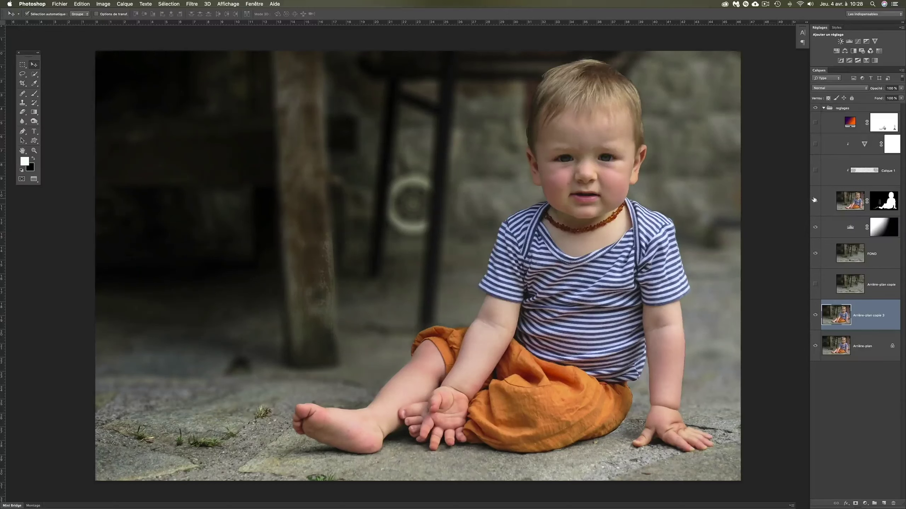
# Step: Compare the photo with and without the masked child, levels and FOND layers, and collapse and hide the réglages group
pyautogui.click(814, 200)
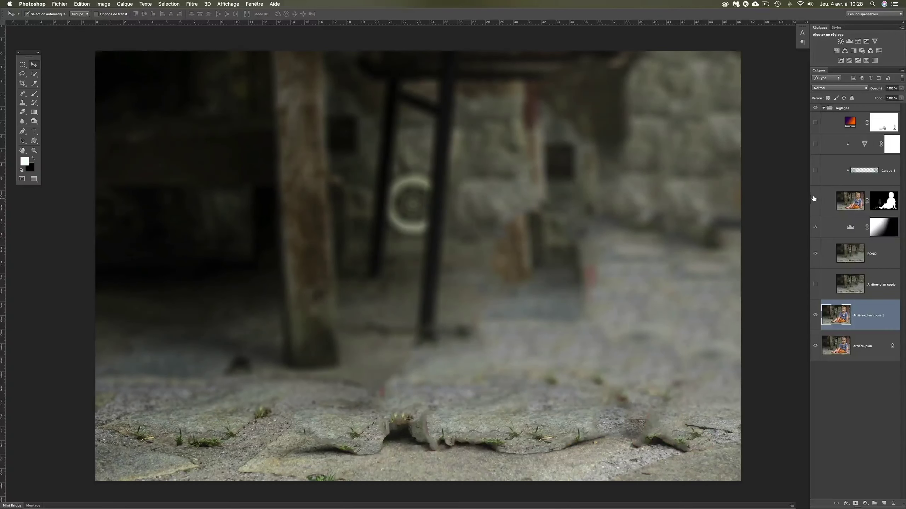
pyautogui.click(815, 200)
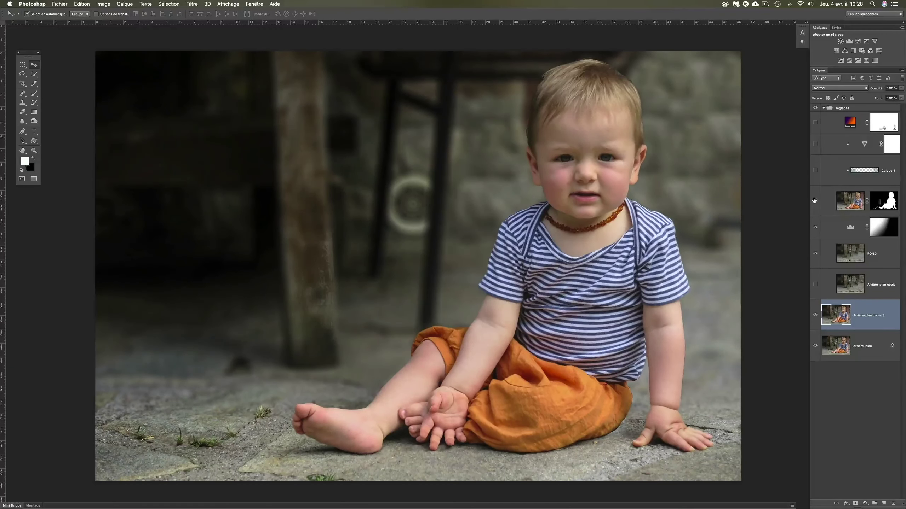
pyautogui.click(814, 201)
pyautogui.click(814, 200)
pyautogui.click(814, 200)
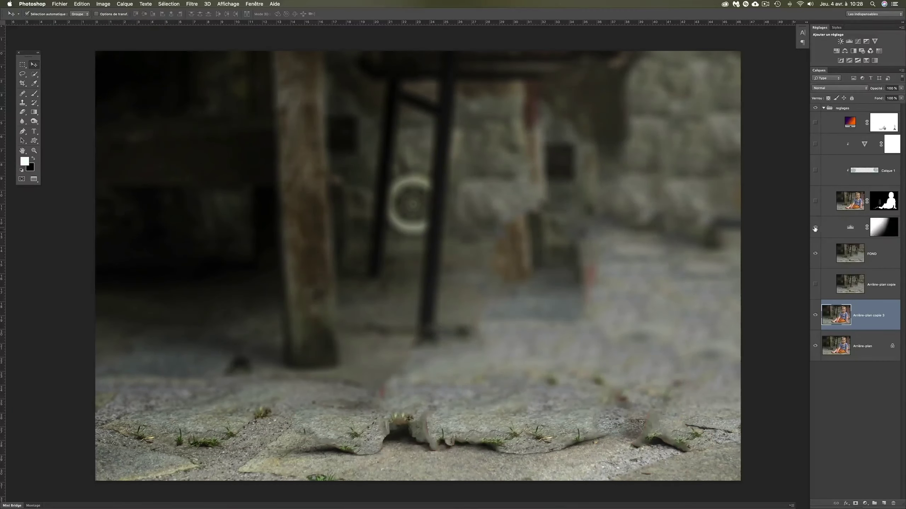
pyautogui.click(814, 227)
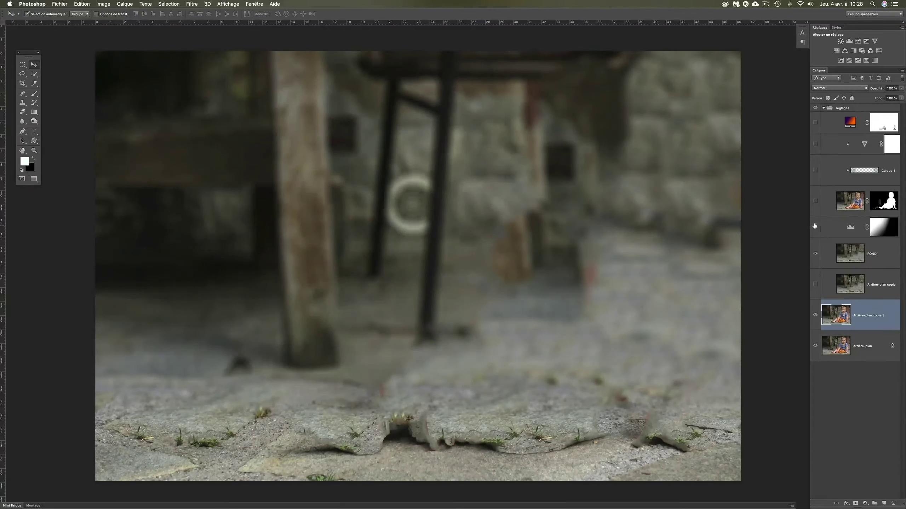
pyautogui.click(814, 227)
pyautogui.click(814, 227)
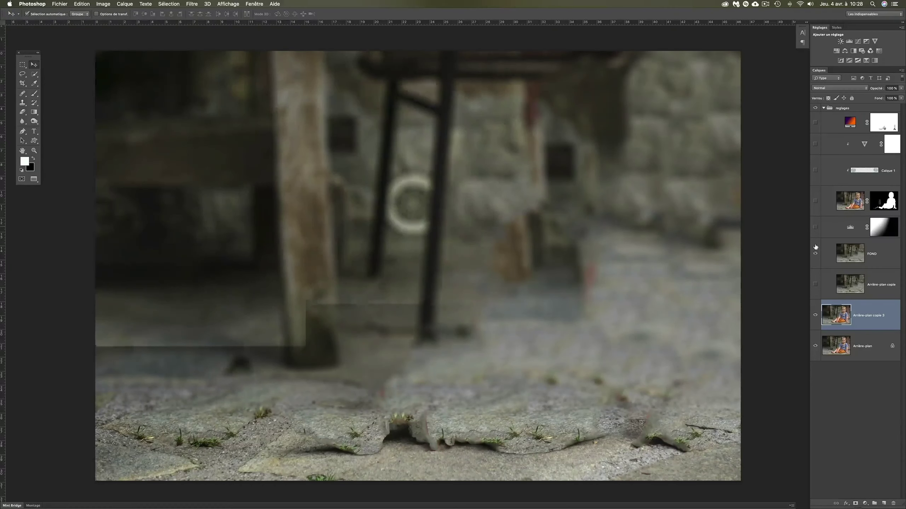
pyautogui.click(815, 254)
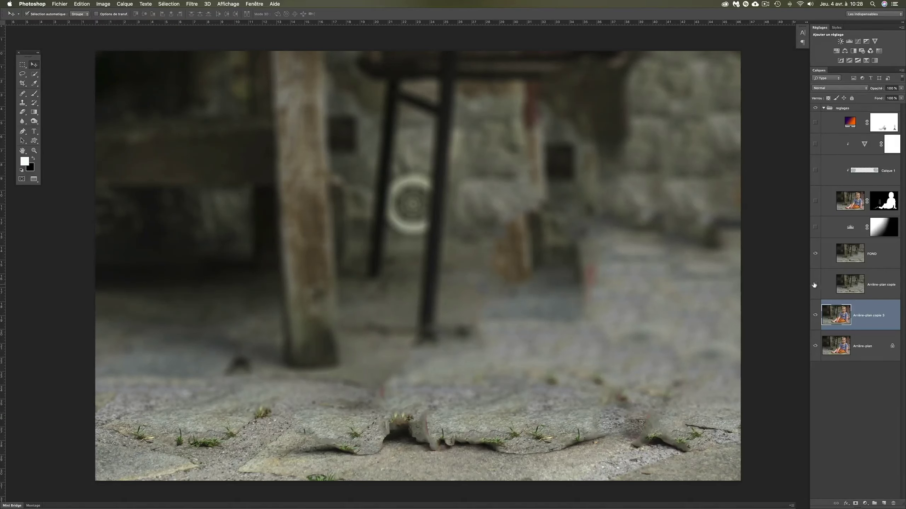
pyautogui.click(822, 107)
pyautogui.click(814, 107)
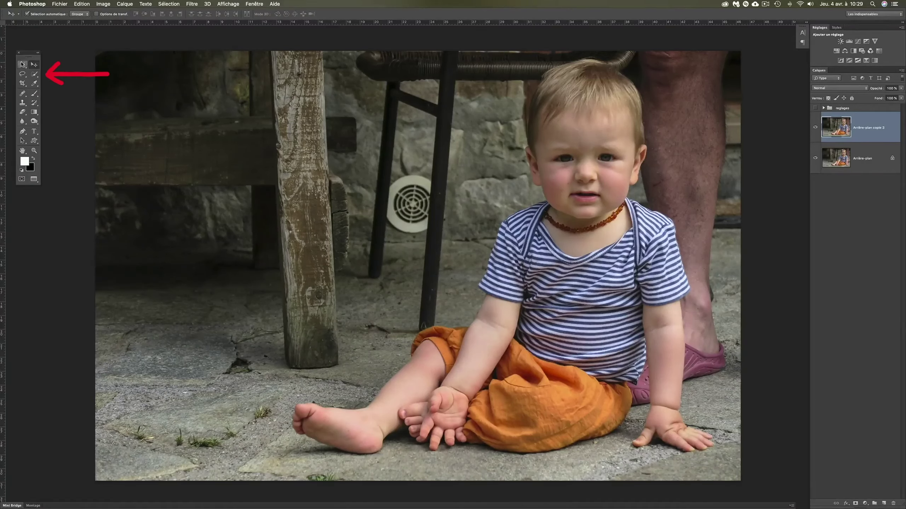
# Step: Look through the marquee and lasso tool variants, including the magnetic lasso
pyautogui.click(20, 66)
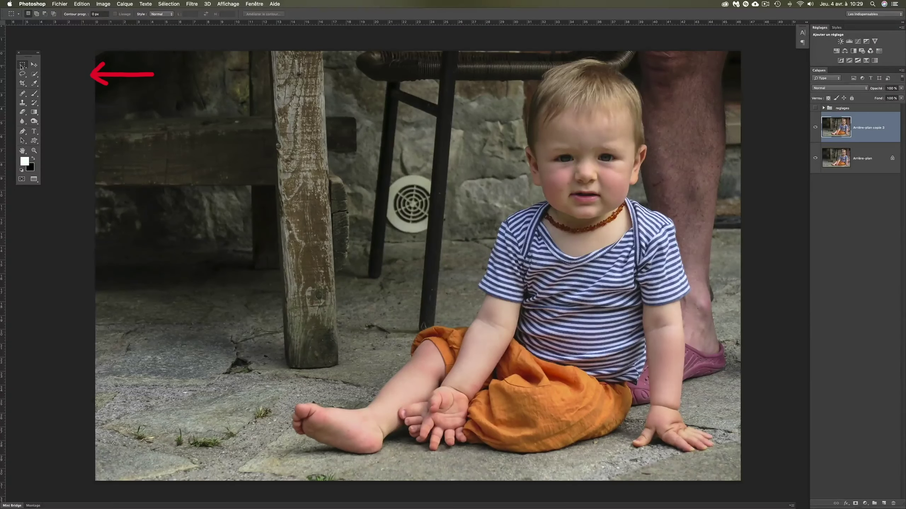
pyautogui.click(23, 66)
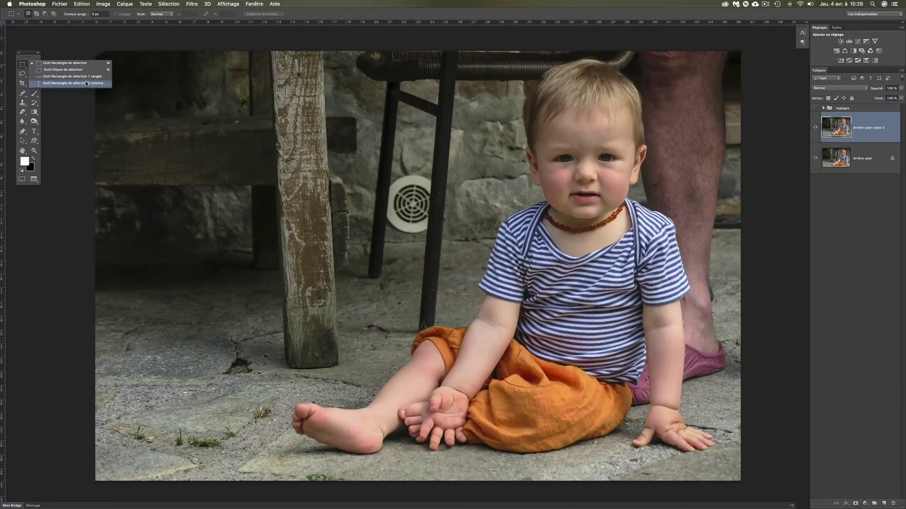
pyautogui.click(22, 66)
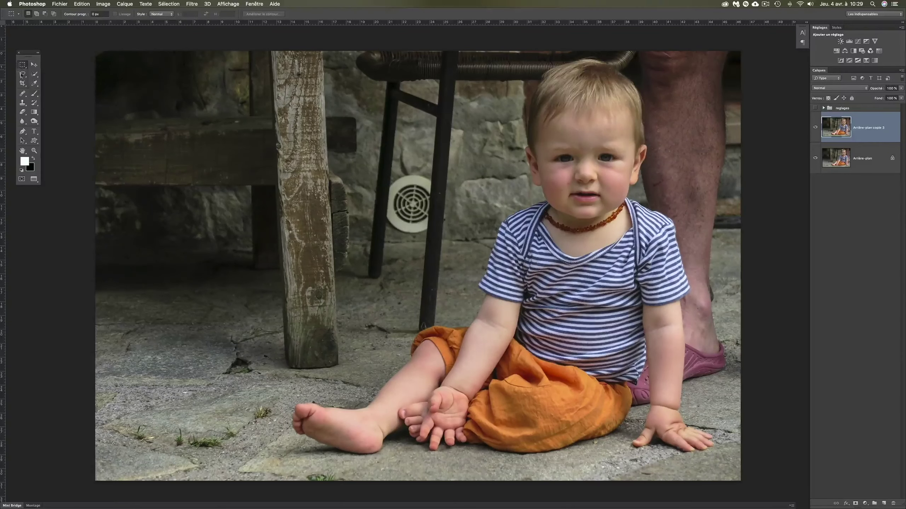
pyautogui.click(22, 76)
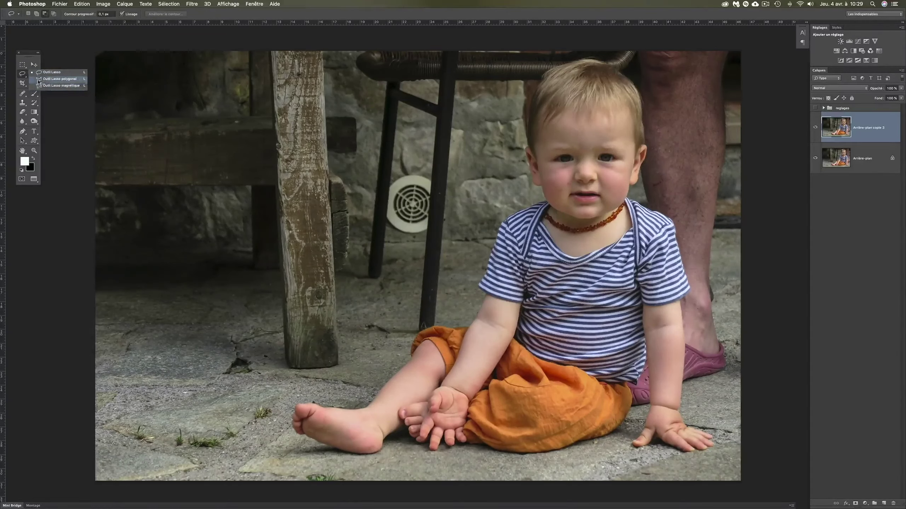
pyautogui.click(75, 86)
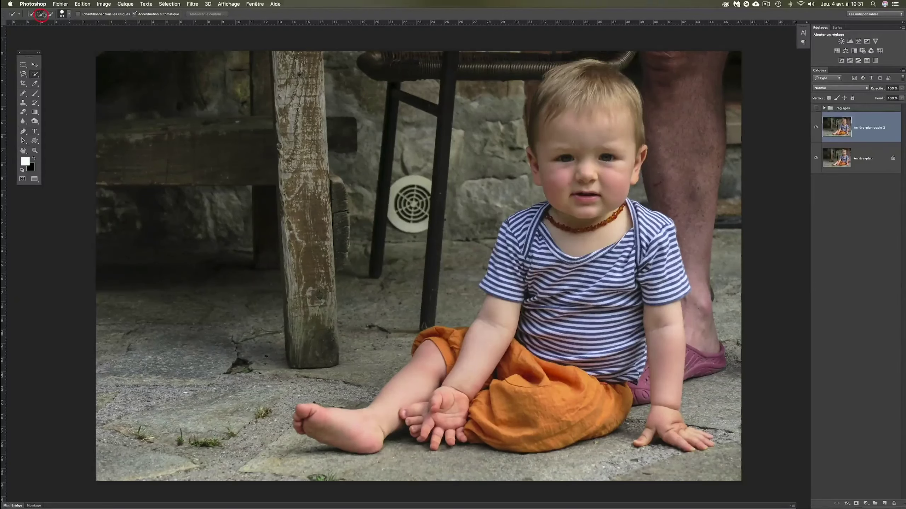
# Step: Adjust the Quick Selection brush size and select the seated child from the head down to the feet
pyautogui.click(64, 14)
pyautogui.moveTo(45, 34); pyautogui.dragTo(46, 33)
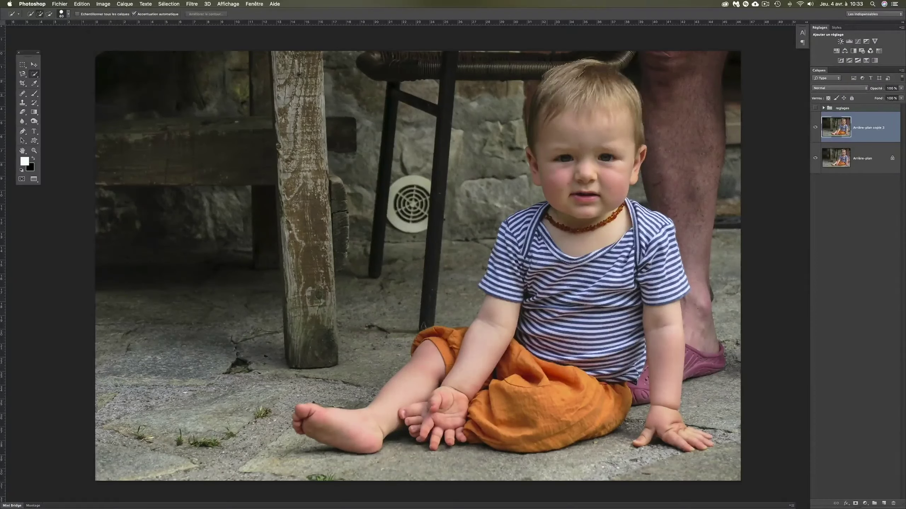
pyautogui.moveTo(563, 92); pyautogui.dragTo(552, 150)
pyautogui.moveTo(495, 310); pyautogui.dragTo(481, 351)
pyautogui.moveTo(421, 400); pyautogui.dragTo(401, 369)
# Step: Subtract the pink shoe and ground beside the child's hand from the selection, checking it in Quick Mask mode
pyautogui.click(19, 180)
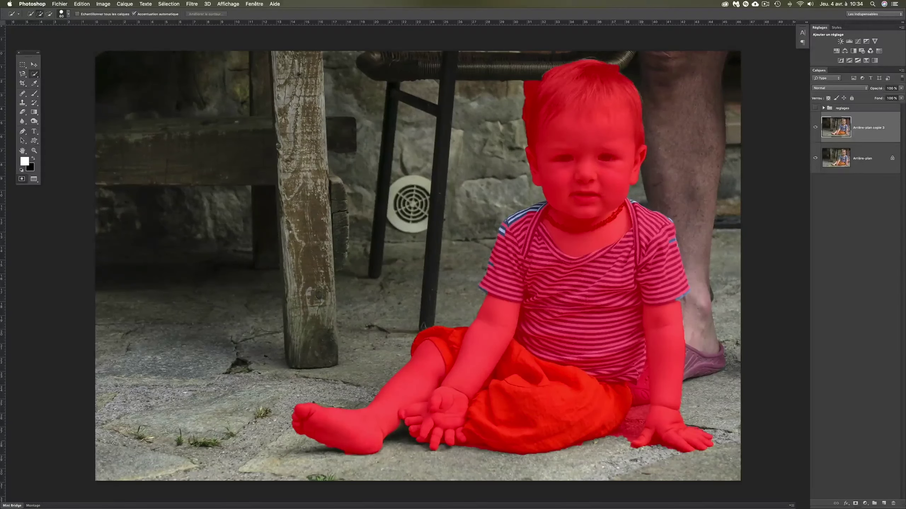
pyautogui.press('alt')
pyautogui.click(22, 179)
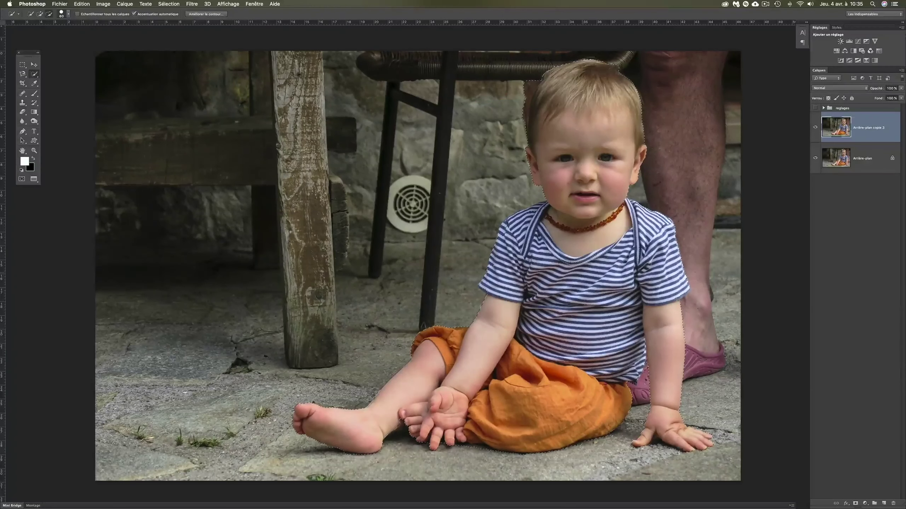
pyautogui.click(21, 179)
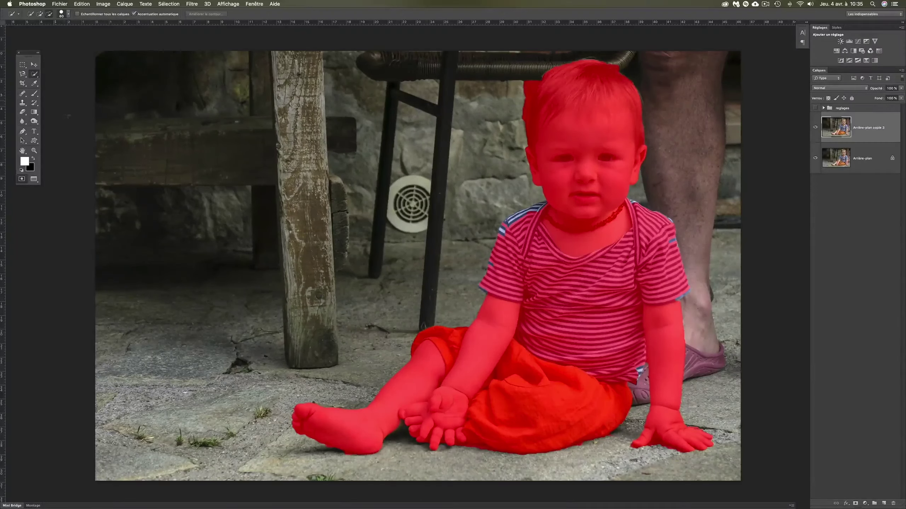
# Step: Brush over the child's shoulder on the chair side in the quick mask, first in white, and restore it in black
pyautogui.click(31, 94)
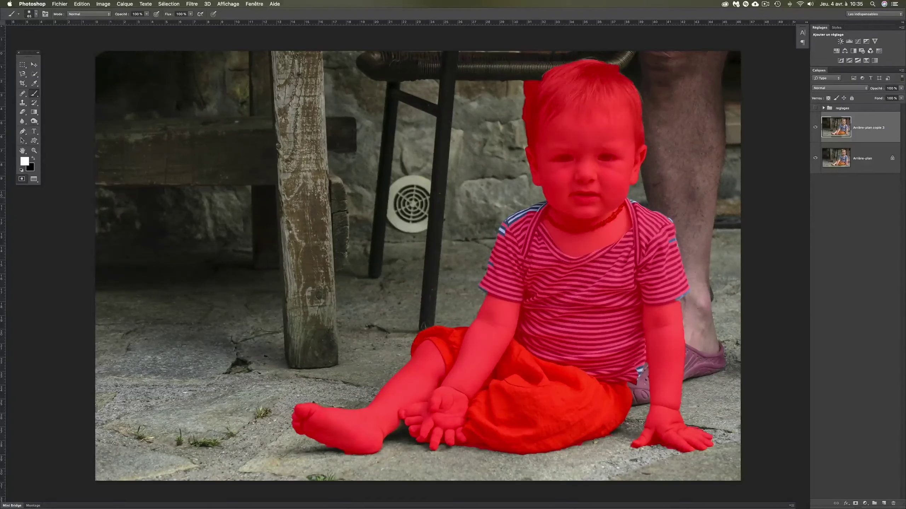
pyautogui.moveTo(508, 230); pyautogui.dragTo(520, 221)
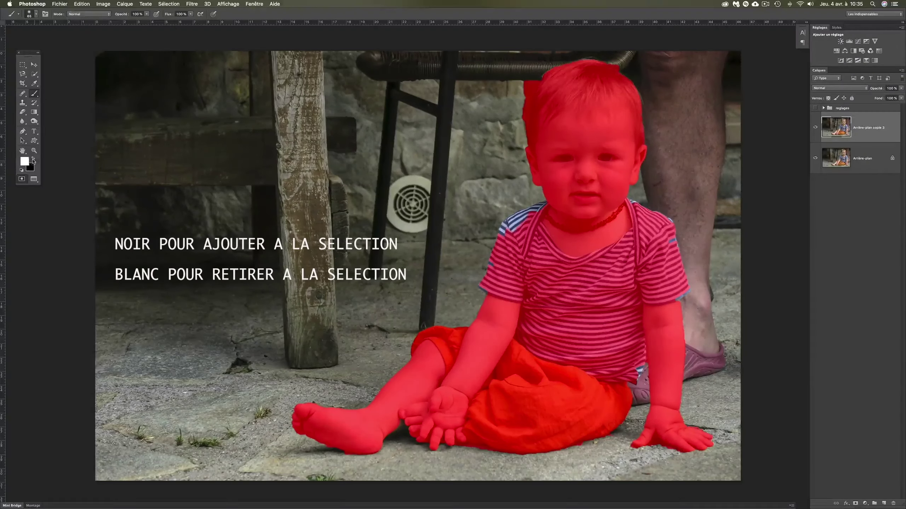
pyautogui.press('x')
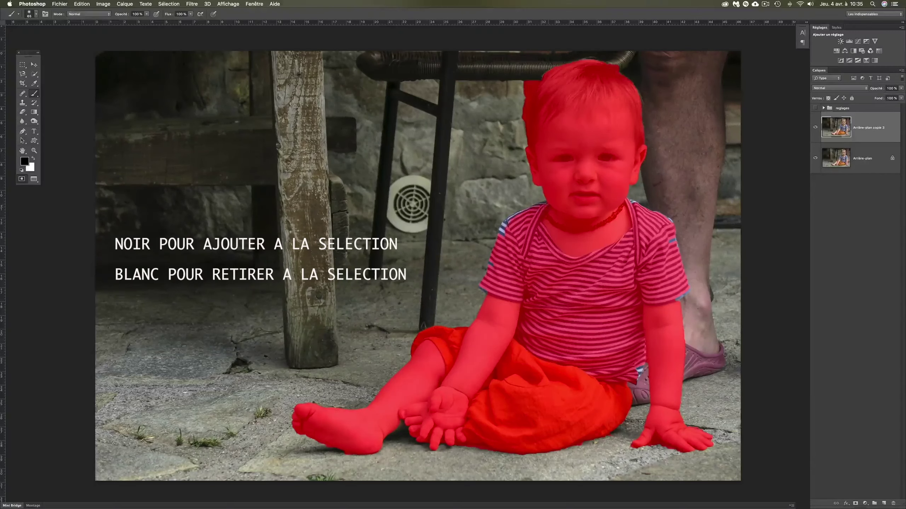
pyautogui.moveTo(503, 225); pyautogui.dragTo(499, 238)
# Step: Paint the missing shoulder and sleeve edges on the chair side into the mask in black with a smaller, harder brush
pyautogui.click(35, 14)
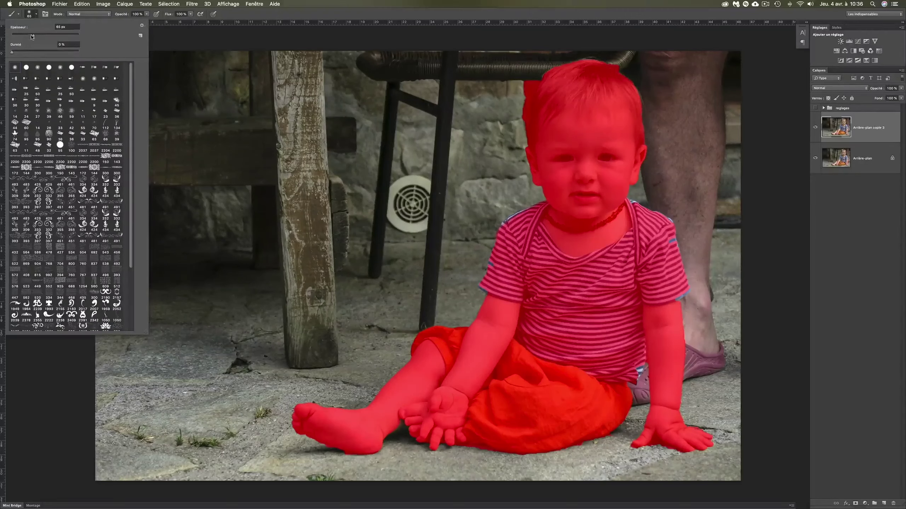
pyautogui.moveTo(32, 37)
pyautogui.mouseDown()
pyautogui.moveTo(13, 52)
pyautogui.moveTo(81, 53)
pyautogui.mouseUp()
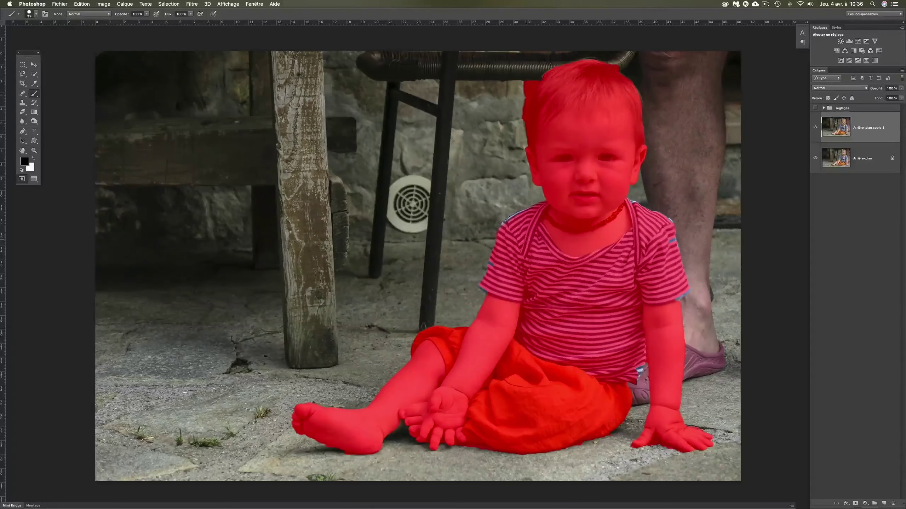
pyautogui.hotkey('ctrl', '+')
pyautogui.hotkey('ctrl', '+')
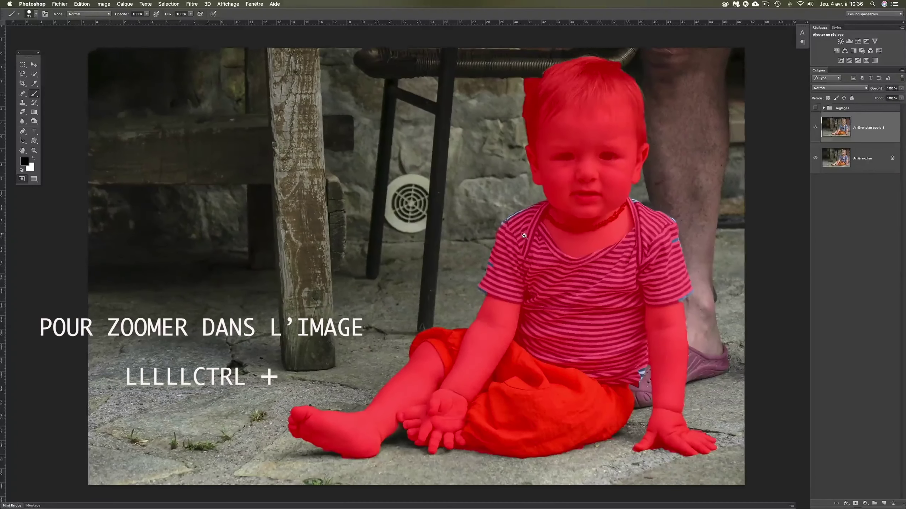
pyautogui.hotkey('ctrl', '+')
pyautogui.hotkey('ctrl', '+')
pyautogui.hotkey('ctrl', '+')
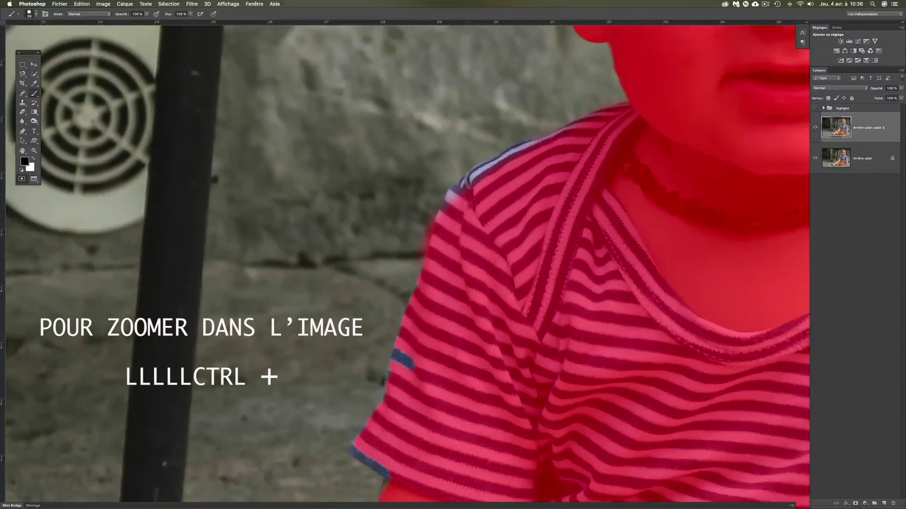
pyautogui.moveTo(460, 205)
pyautogui.mouseDown()
pyautogui.moveTo(449, 193)
pyautogui.moveTo(440, 214)
pyautogui.moveTo(487, 168)
pyautogui.moveTo(539, 143)
pyautogui.mouseUp()
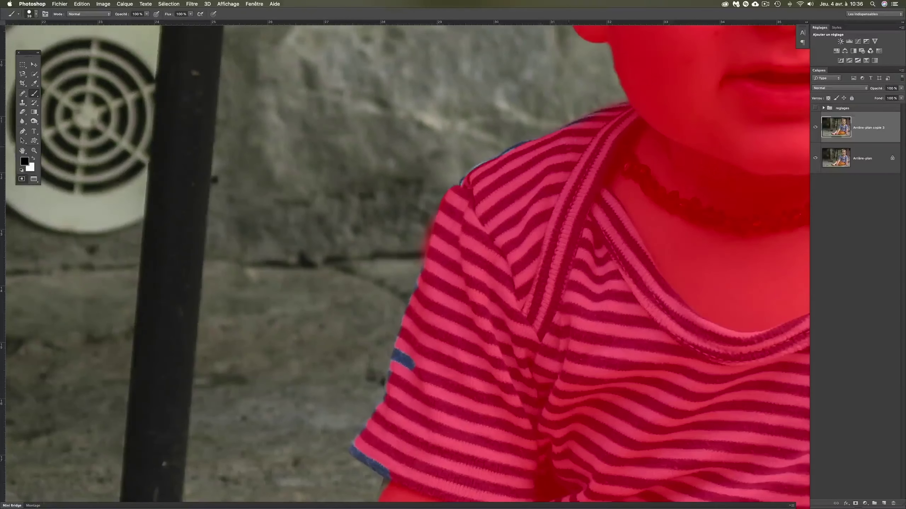
pyautogui.moveTo(410, 367); pyautogui.dragTo(401, 353)
pyautogui.moveTo(365, 453)
pyautogui.mouseDown()
pyautogui.moveTo(353, 450)
pyautogui.moveTo(387, 474)
pyautogui.mouseUp()
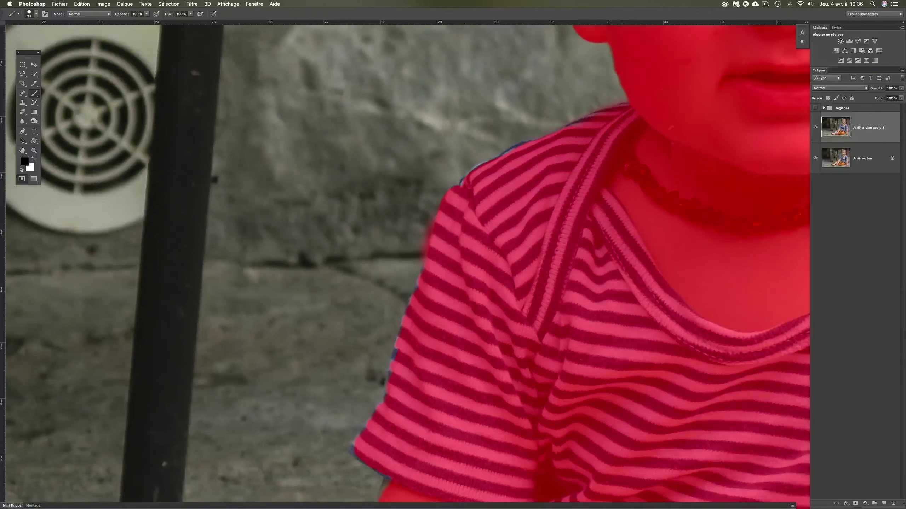
# Step: Paint the quick mask in white along the child's hair on the chair side to remove the excess wall area
pyautogui.moveTo(606, 172); pyautogui.dragTo(414, 436)
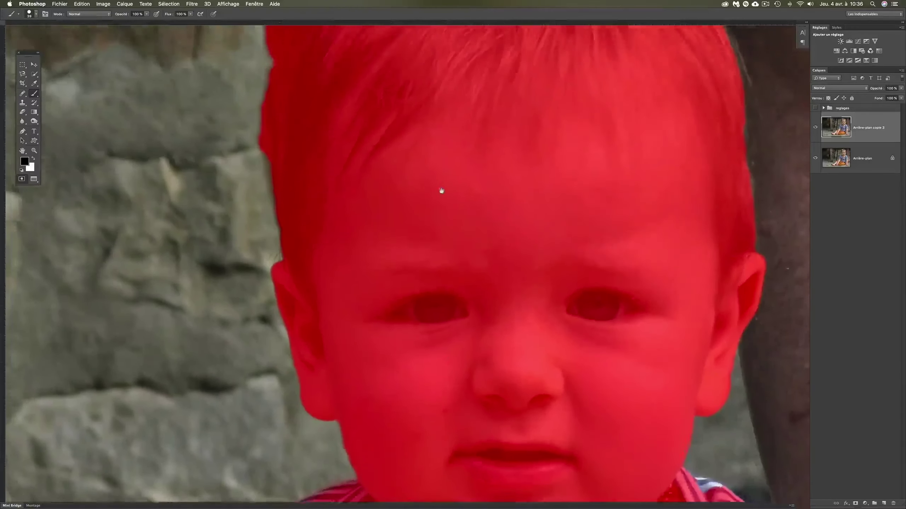
pyautogui.scroll(10, 441, 313)
pyautogui.press('super+r')
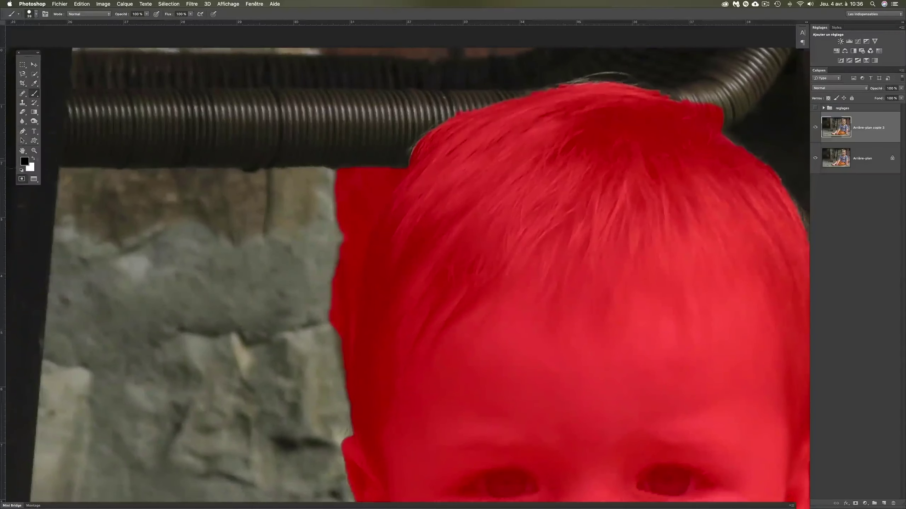
pyautogui.click(32, 159)
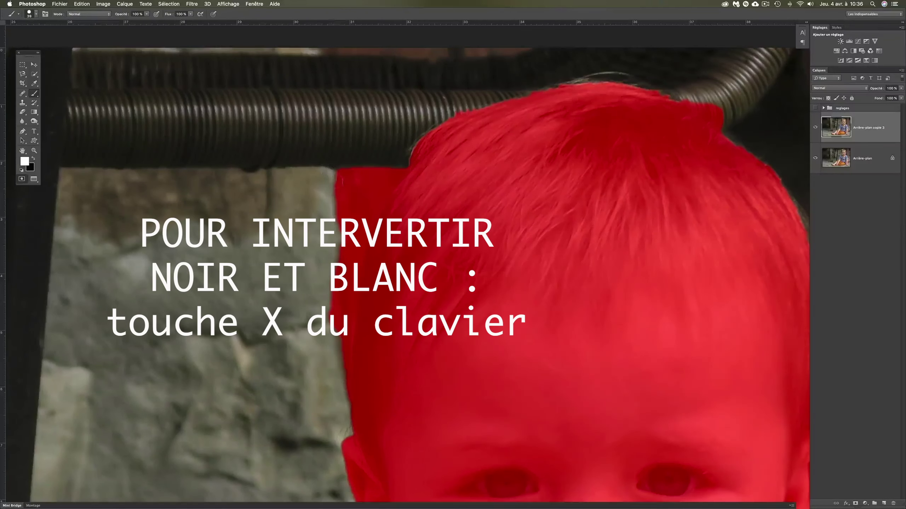
pyautogui.moveTo(342, 180)
pyautogui.mouseDown()
pyautogui.moveTo(337, 198)
pyautogui.moveTo(394, 160)
pyautogui.mouseUp()
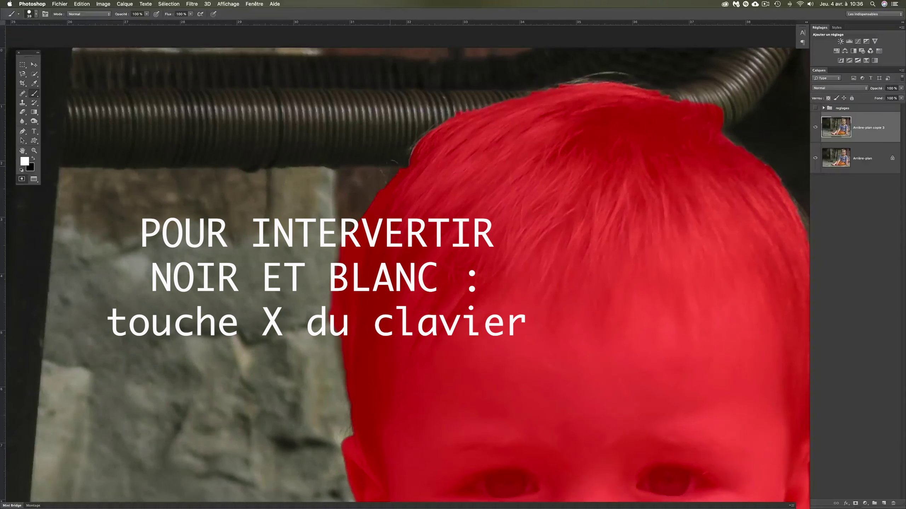
pyautogui.moveTo(348, 249); pyautogui.dragTo(333, 313)
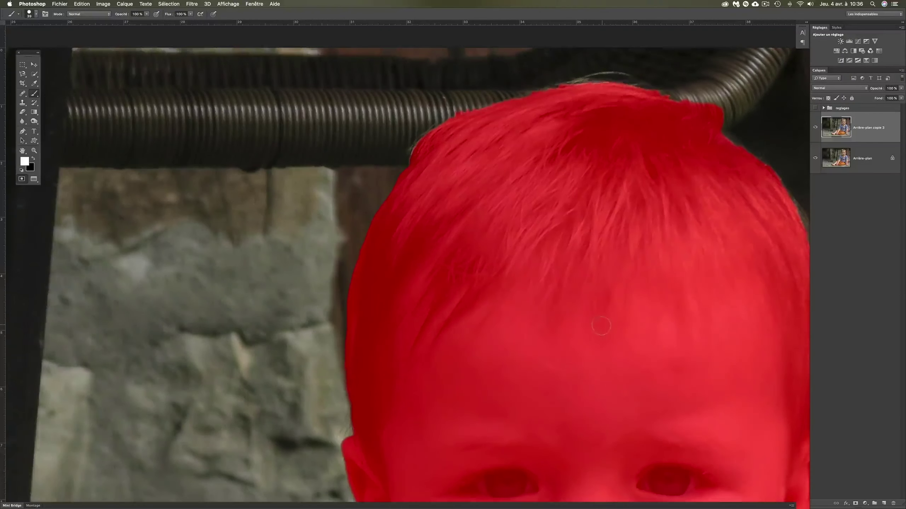
# Step: Fill the missed spot near the shirt's hem in the mask in black and convert the quick mask back into a selection
pyautogui.keyDown('alt'); pyautogui.click(601, 325); pyautogui.keyUp('alt')
pyautogui.keyDown('alt'); pyautogui.click(592, 330); pyautogui.keyUp('alt')
pyautogui.keyDown('alt'); pyautogui.click(558, 353); pyautogui.keyUp('alt')
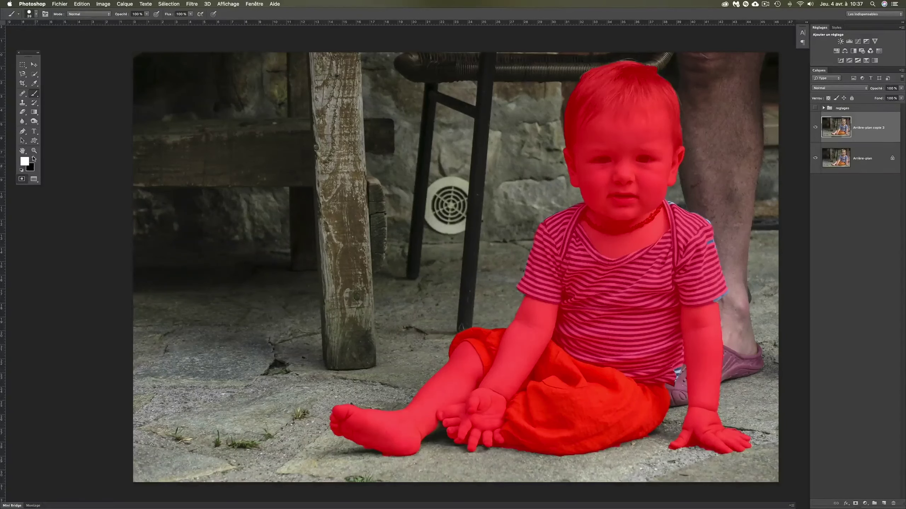
pyautogui.click(33, 158)
pyautogui.click(678, 373)
pyautogui.press('q')
pyautogui.press('x')
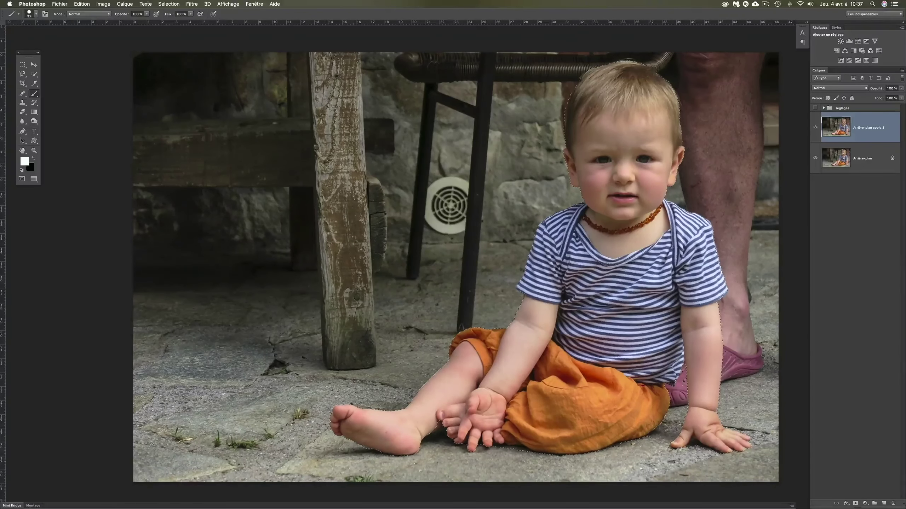
# Step: Save the selection to a new channel in 20160701_1649.JPG, named with the child's first name
pyautogui.hscroll(5, 399, 250)
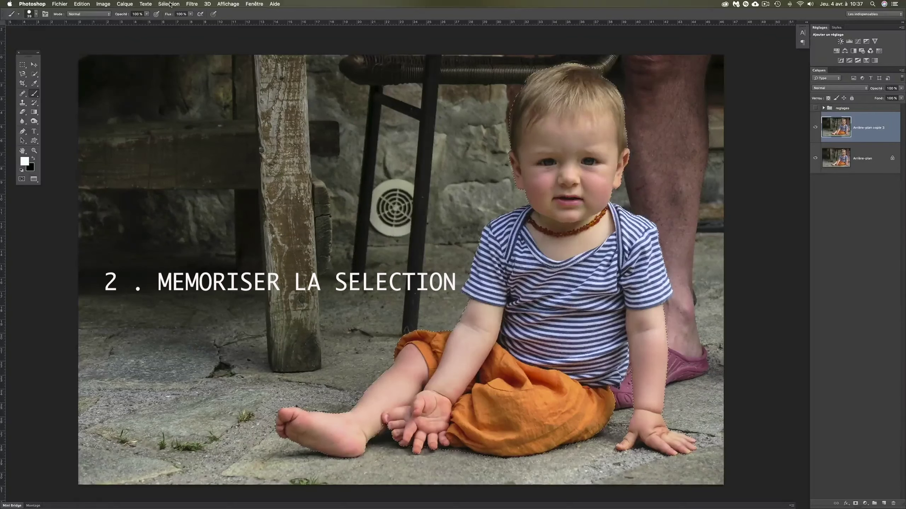
pyautogui.click(167, 4)
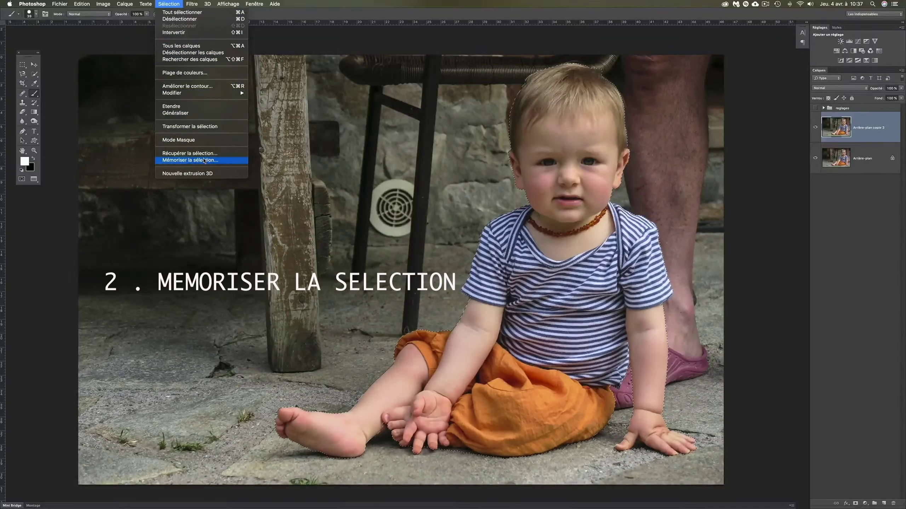
pyautogui.click(205, 160)
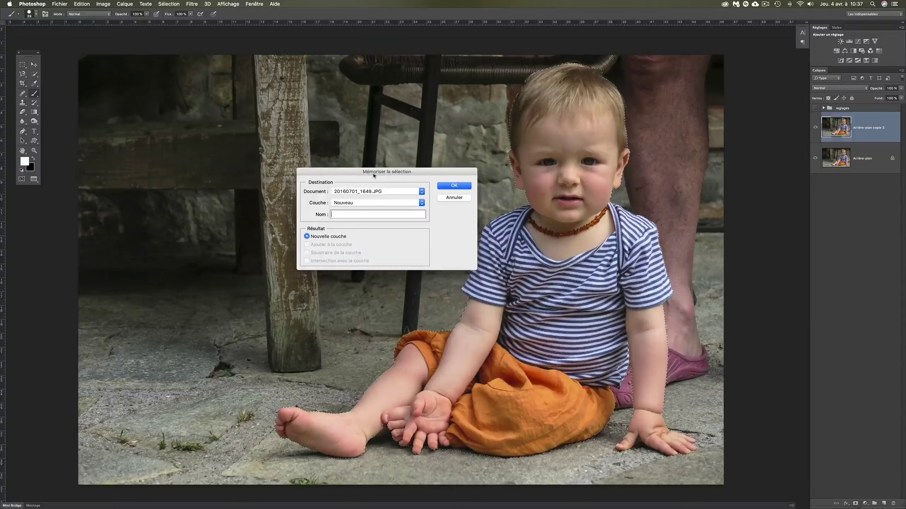
pyautogui.moveTo(352, 171); pyautogui.dragTo(313, 174)
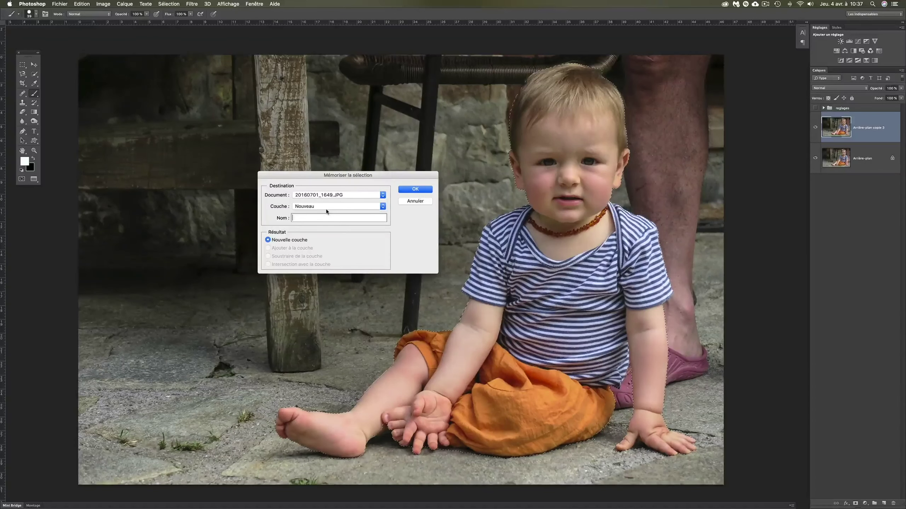
pyautogui.write('LEO')
pyautogui.click(418, 188)
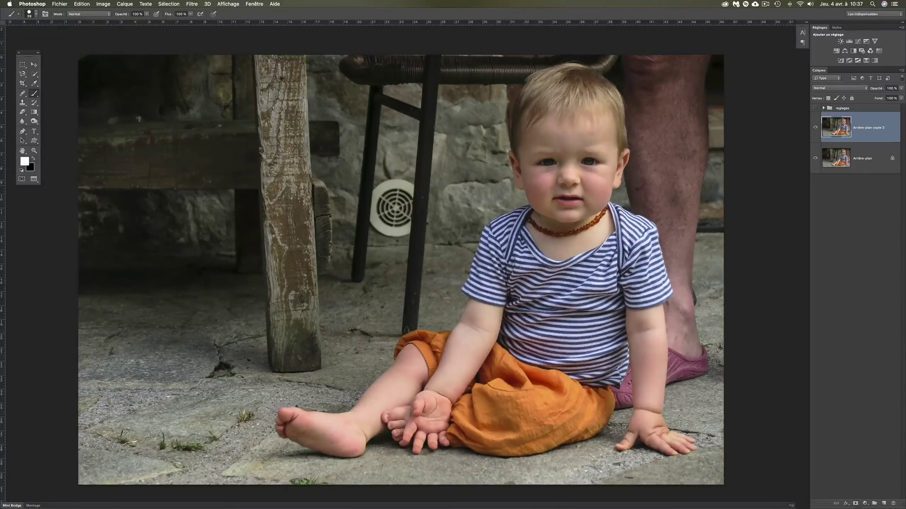
# Step: Load the first of the two identically named saved channels as a new selection
pyautogui.click(34, 64)
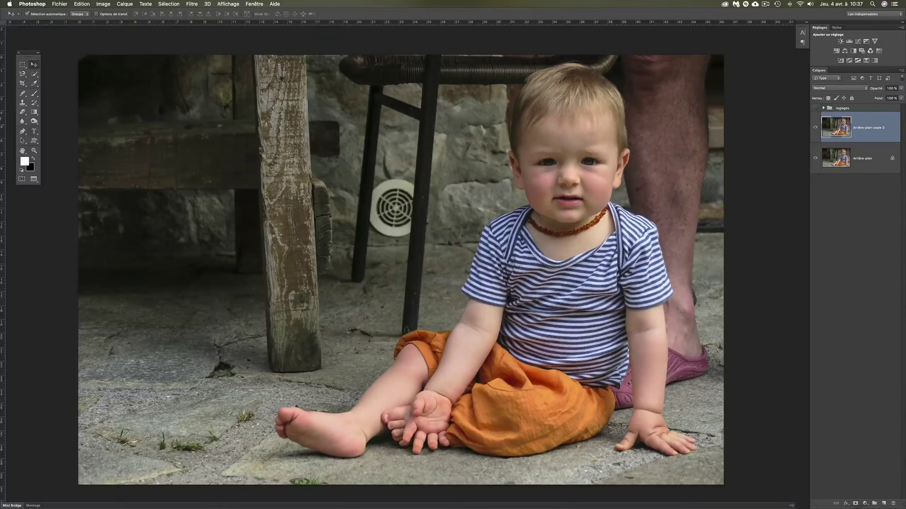
pyautogui.click(167, 4)
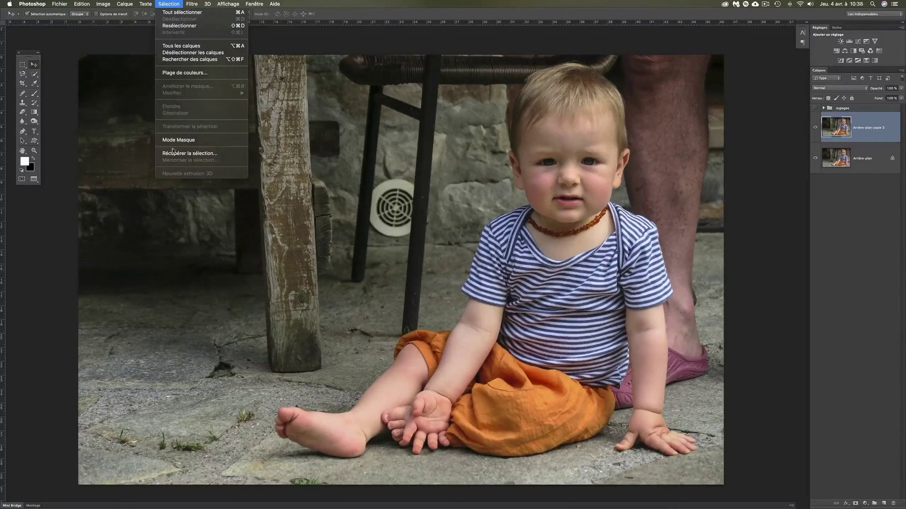
pyautogui.click(183, 154)
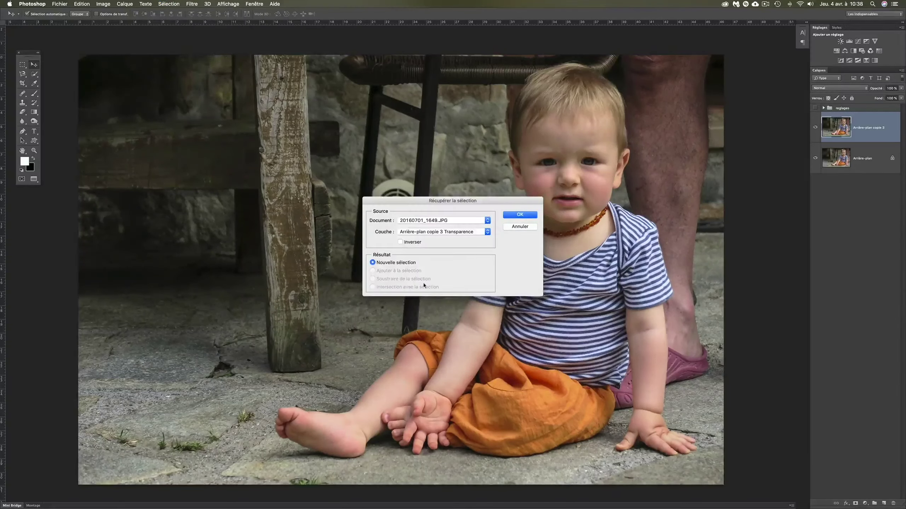
pyautogui.click(486, 232)
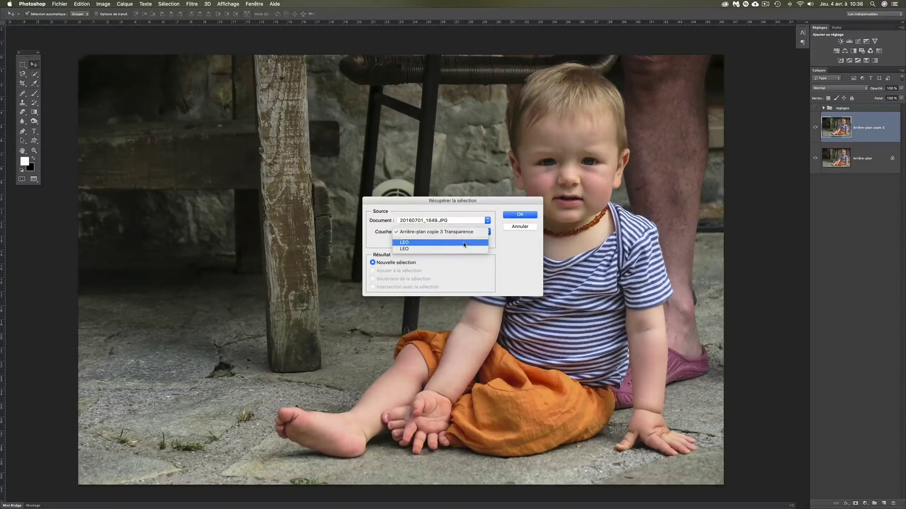
pyautogui.click(464, 242)
pyautogui.click(520, 214)
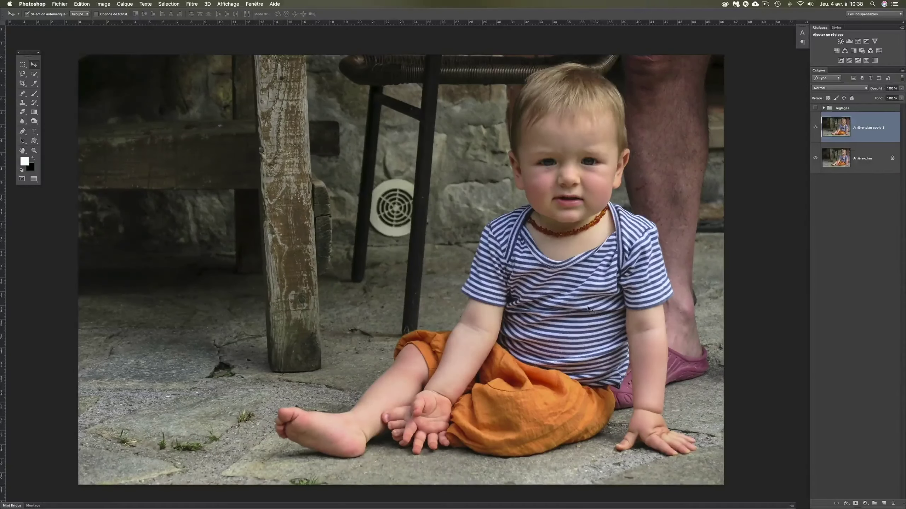
# Step: Load the child's selection from the second of the two identically named saved channels as a new selection
pyautogui.click(169, 4)
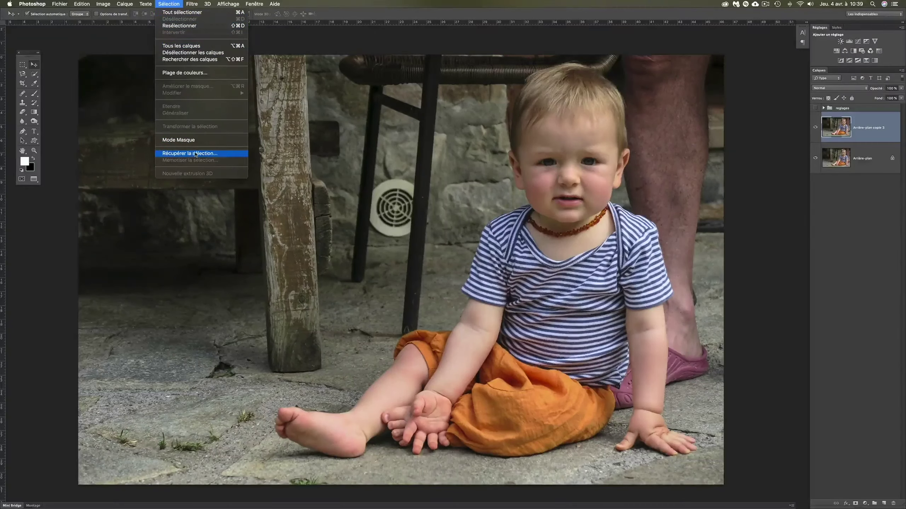
pyautogui.click(190, 153)
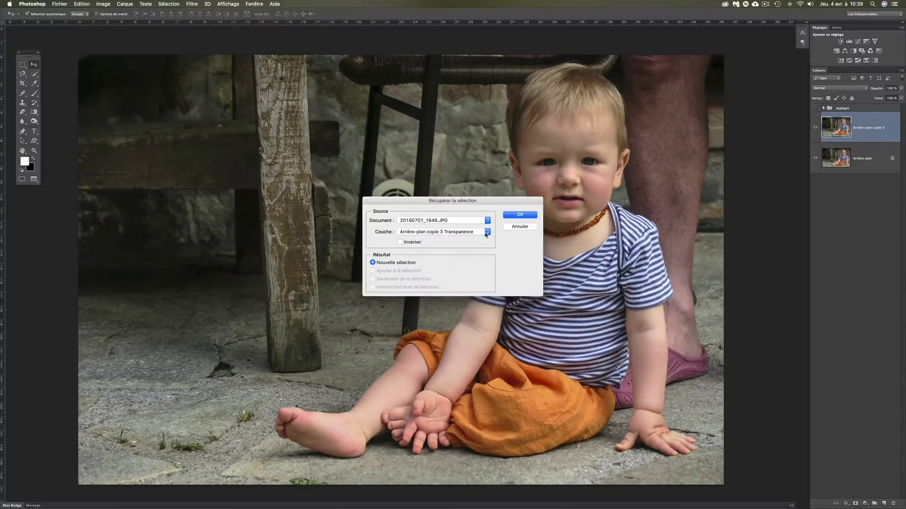
pyautogui.click(487, 232)
pyautogui.click(463, 250)
pyautogui.click(519, 215)
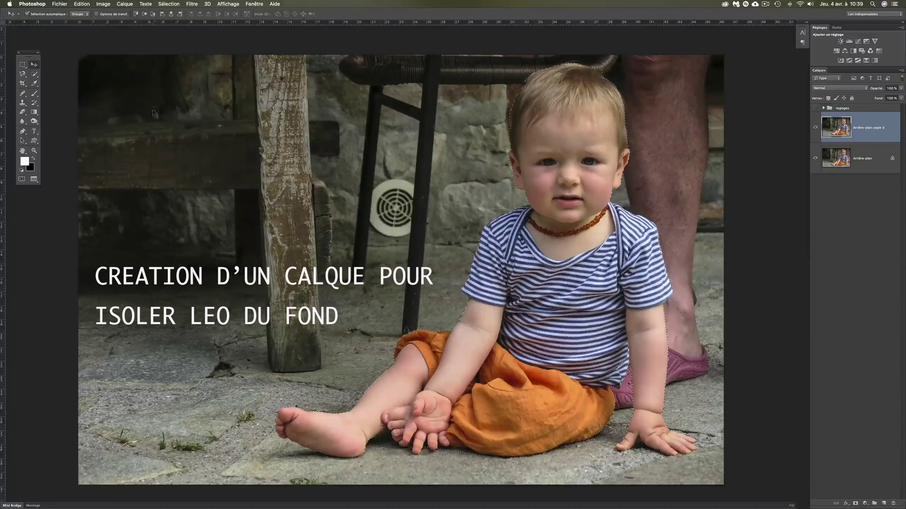
# Step: Activate the Quick Selection tool and open Améliorer le contour for the child's selection
pyautogui.click(24, 75)
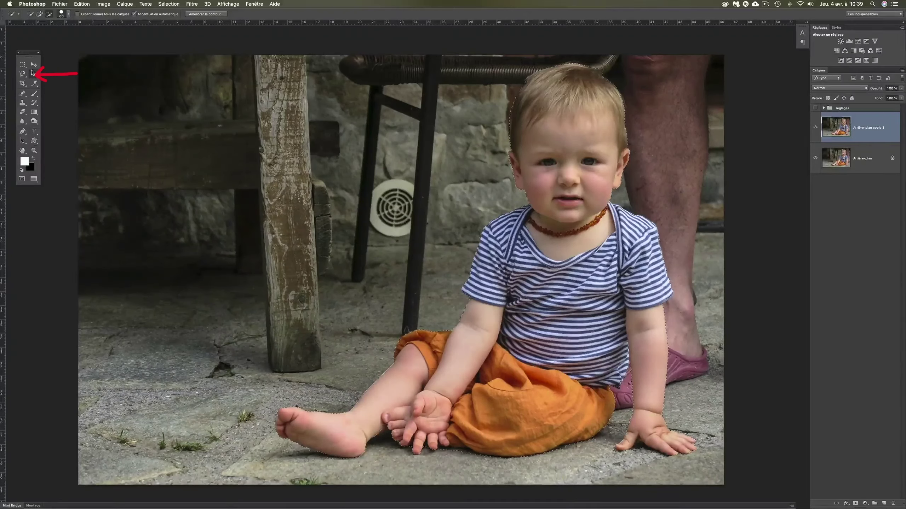
pyautogui.click(22, 65)
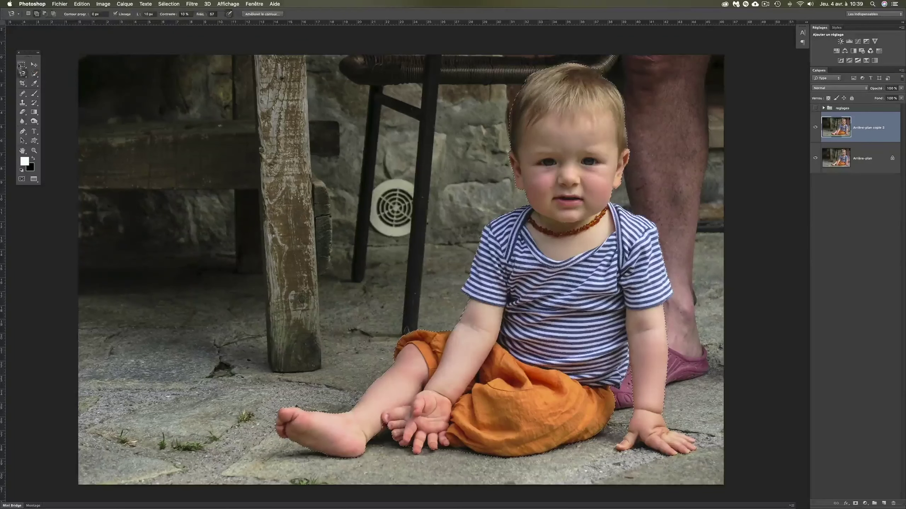
pyautogui.click(34, 74)
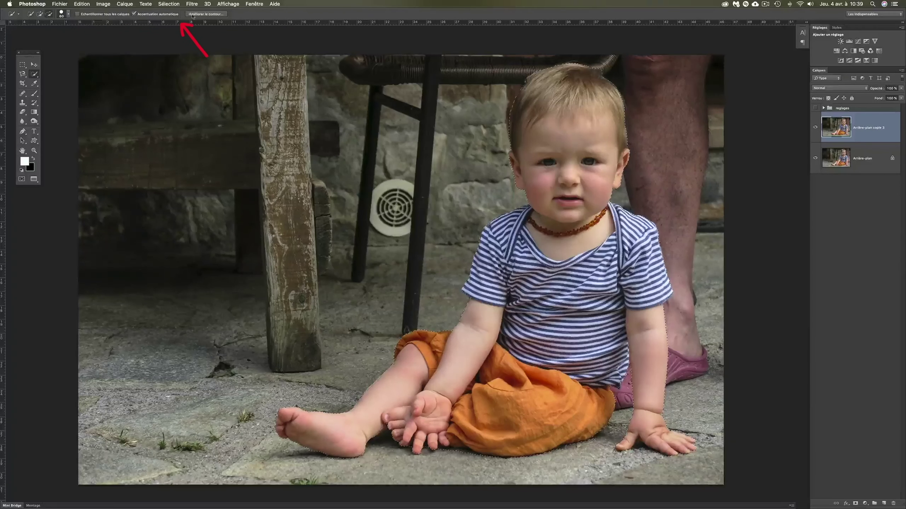
pyautogui.click(212, 15)
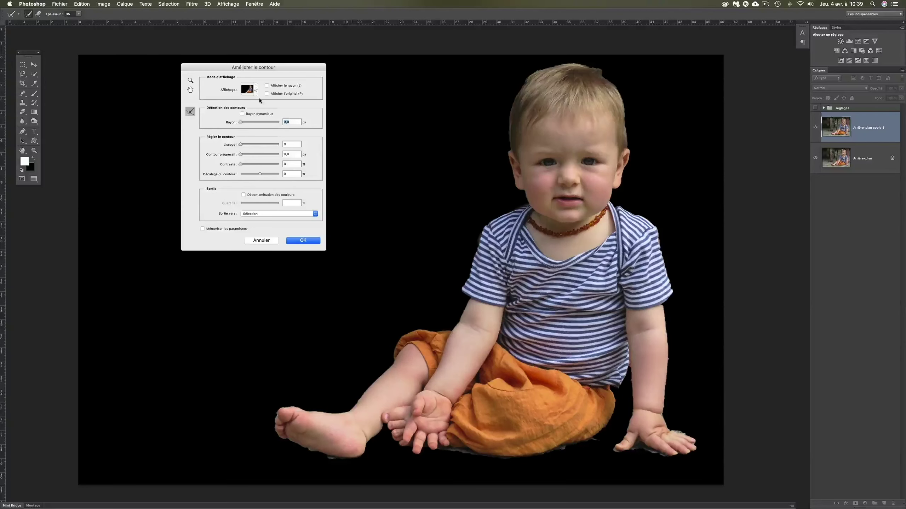
# Step: Preview the selection on black, on white, in black and white and on layers, and set the view mode to Incrustation
pyautogui.click(253, 90)
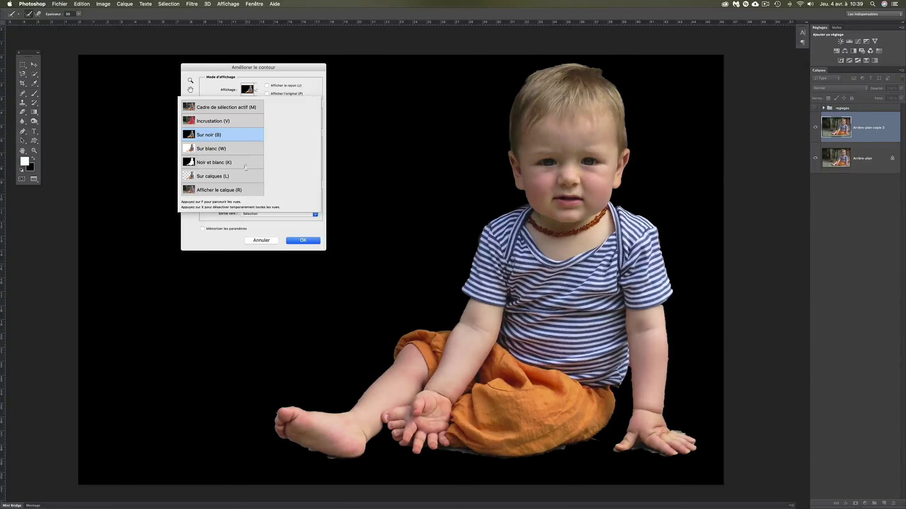
pyautogui.click(247, 107)
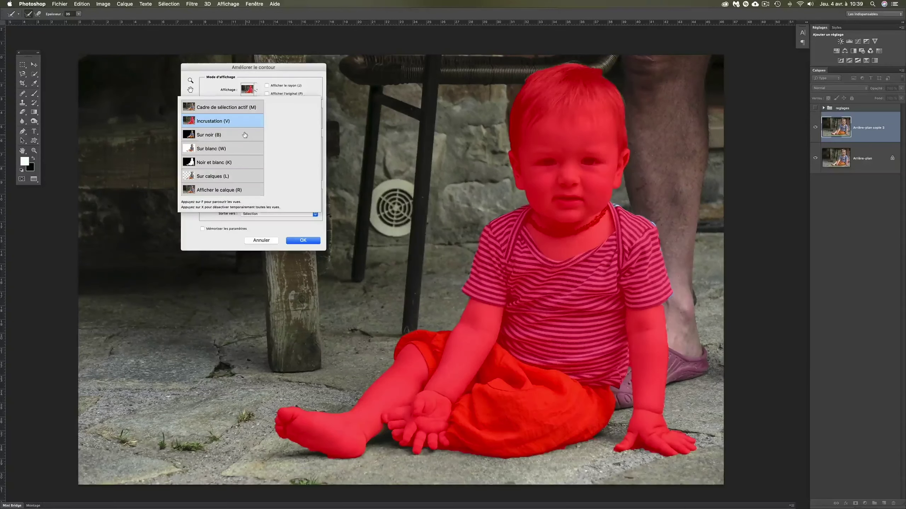
pyautogui.click(245, 134)
pyautogui.click(244, 150)
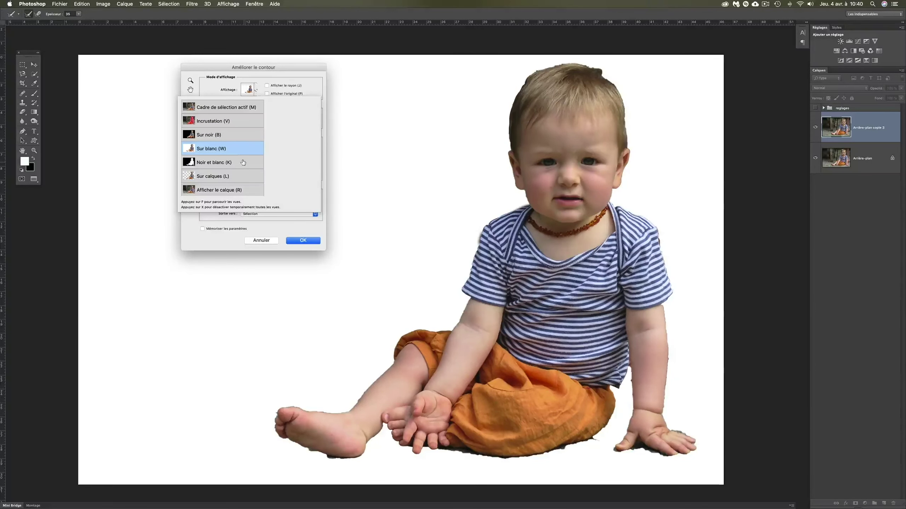
pyautogui.click(242, 162)
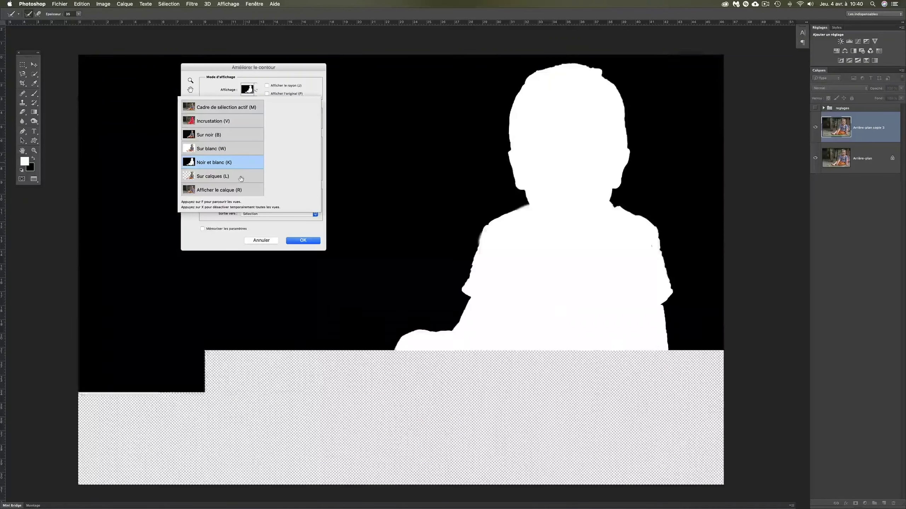
pyautogui.click(242, 176)
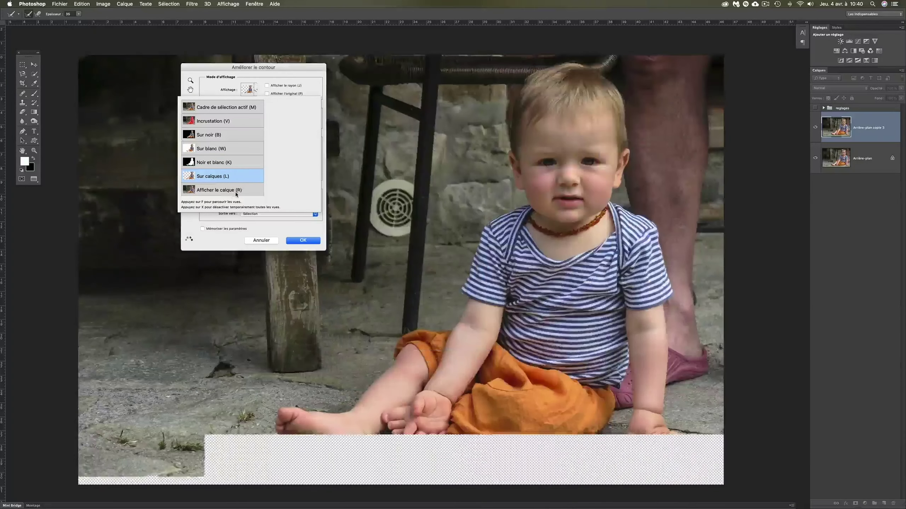
pyautogui.click(247, 190)
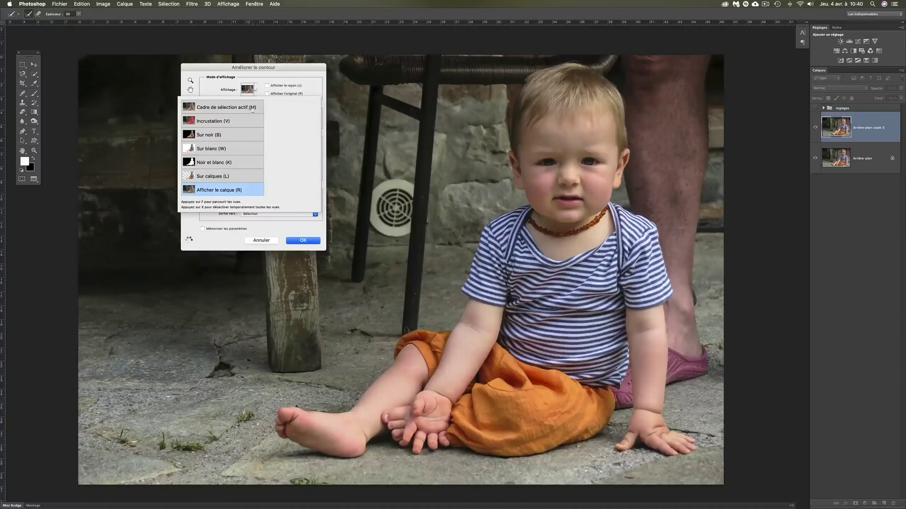
pyautogui.click(247, 120)
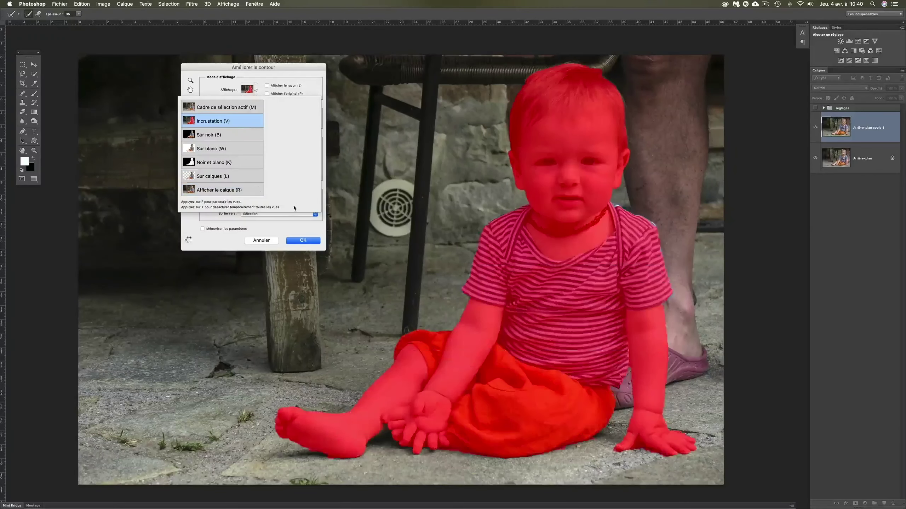
pyautogui.click(289, 223)
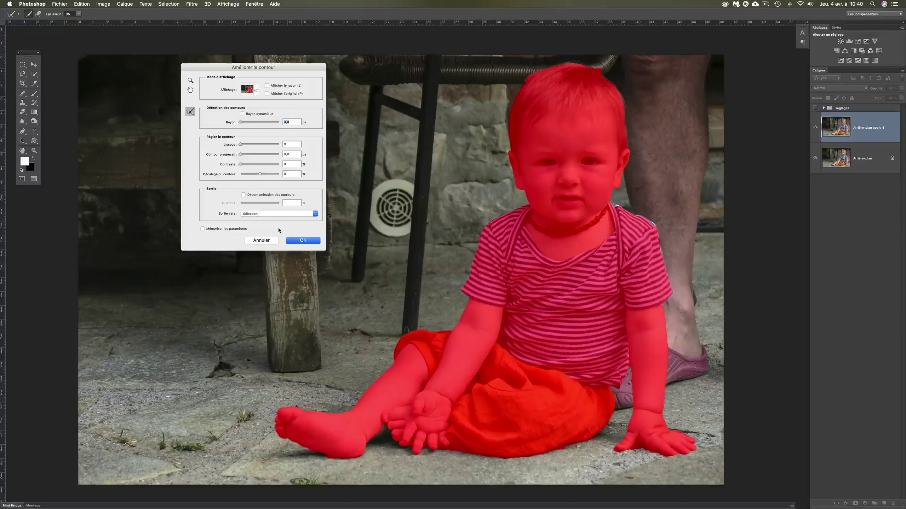
# Step: Enable Rayon dynamique for the edge detection and set the radius to 0,8 px
pyautogui.moveTo(287, 65); pyautogui.dragTo(296, 65)
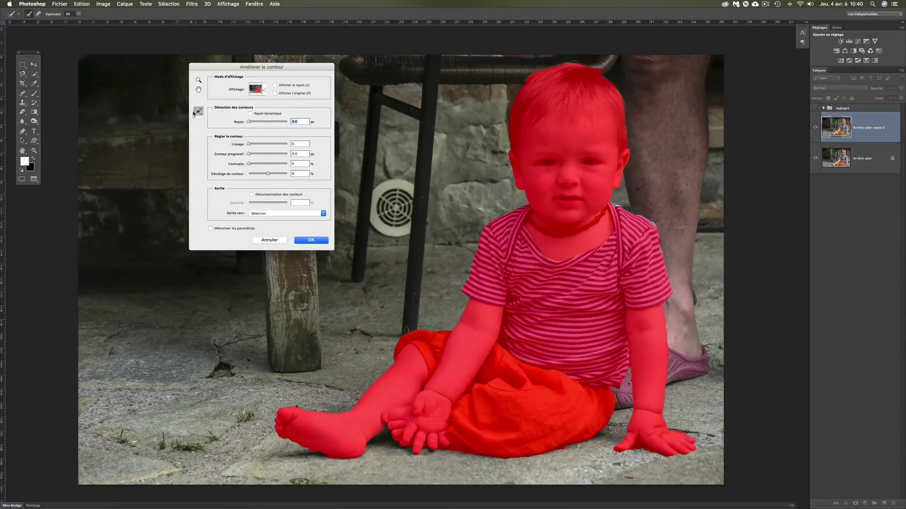
pyautogui.click(250, 113)
pyautogui.moveTo(249, 122); pyautogui.dragTo(251, 122)
# Step: Brush with the Refine Radius tool along the child's shoulder and sleeve edge on the side of the adult's leg
pyautogui.keyDown('super'); pyautogui.click(610, 204); pyautogui.keyUp('super')
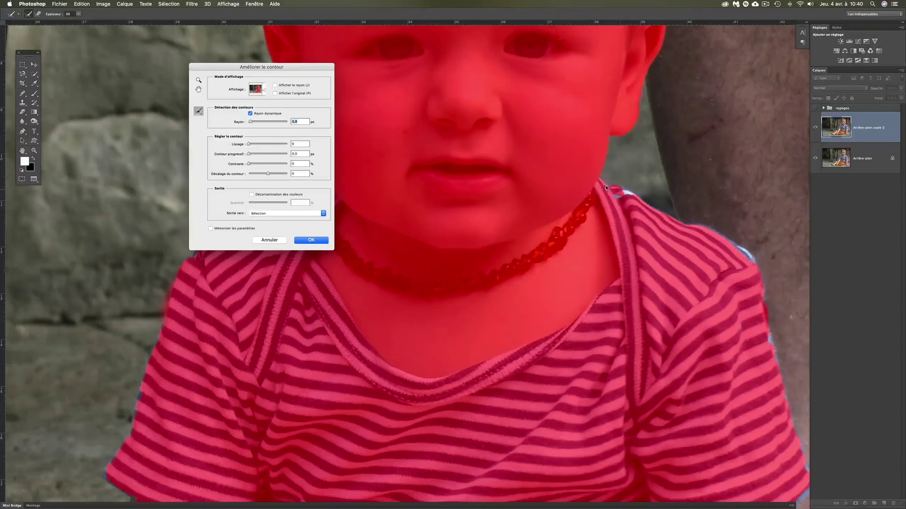
pyautogui.moveTo(613, 190); pyautogui.dragTo(636, 199)
pyautogui.moveTo(693, 227)
pyautogui.mouseDown()
pyautogui.moveTo(754, 265)
pyautogui.moveTo(787, 434)
pyautogui.mouseUp()
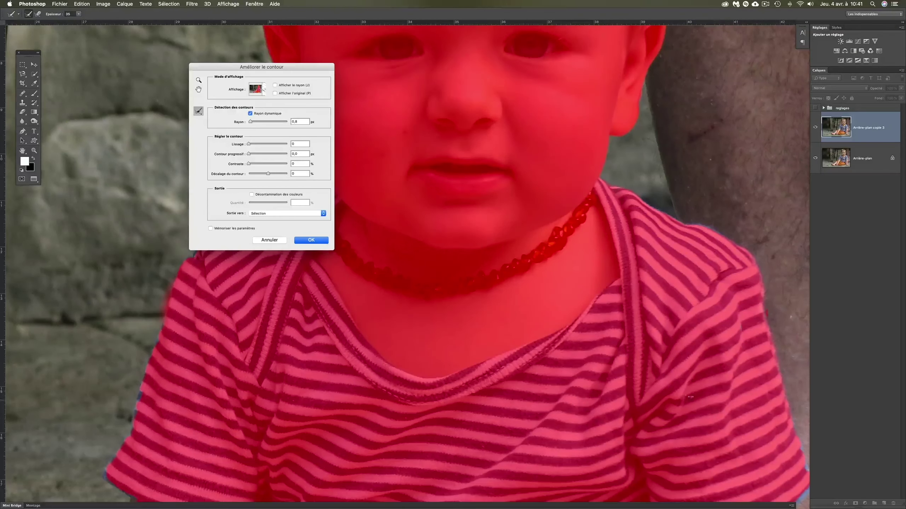
# Step: Brush with the Refine Radius tool around the sleeve cuff's outer corner on the side of the adult's leg
pyautogui.scroll(-10, 692, 390)
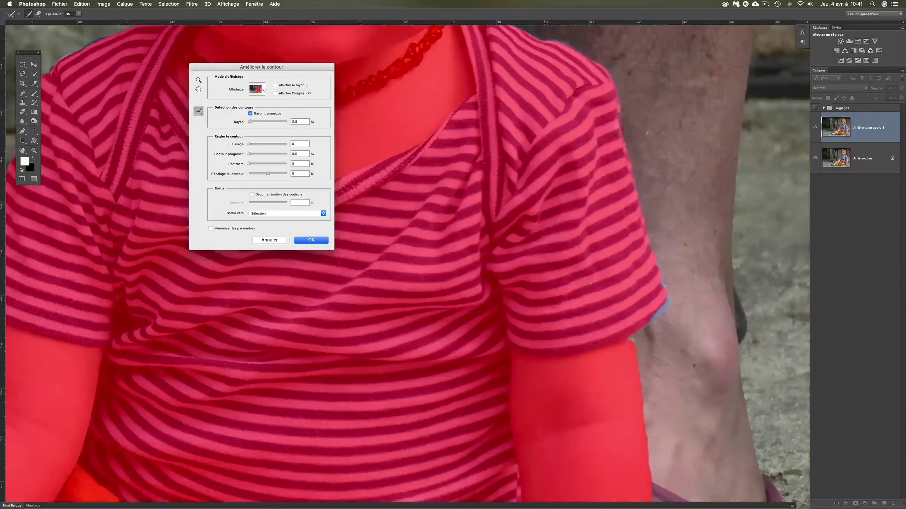
pyautogui.moveTo(652, 257)
pyautogui.mouseDown()
pyautogui.moveTo(667, 305)
pyautogui.moveTo(648, 320)
pyautogui.mouseUp()
# Step: Brush the Refine Radius along the shoulder seam and around the sleeve cuff's corner on the stone-wall side
pyautogui.moveTo(506, 235); pyautogui.dragTo(522, 259)
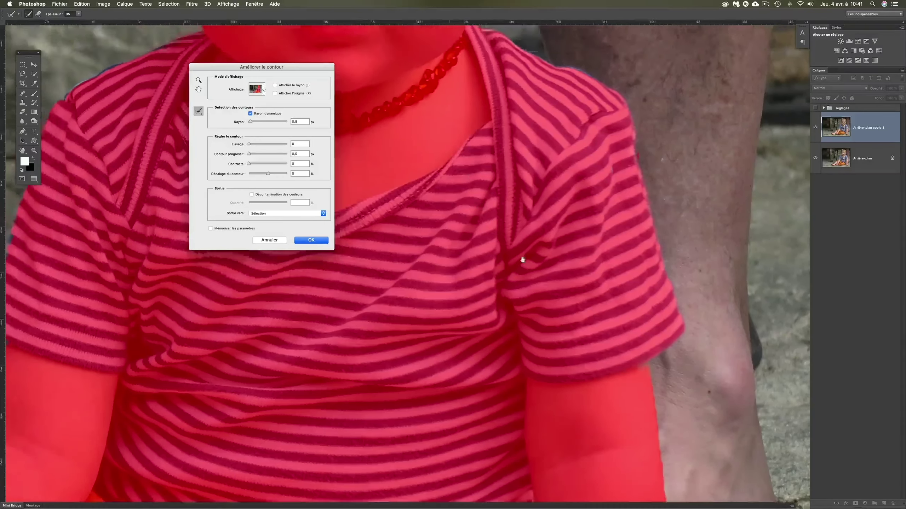
pyautogui.scroll(10, 523, 260)
pyautogui.hscroll(-5, 523, 260)
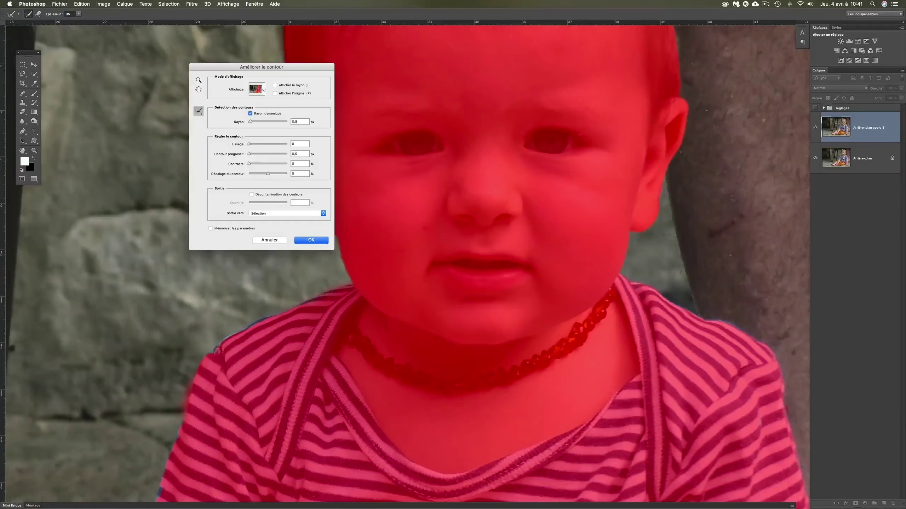
pyautogui.moveTo(218, 352)
pyautogui.mouseDown()
pyautogui.moveTo(244, 327)
pyautogui.moveTo(353, 286)
pyautogui.mouseUp()
pyautogui.moveTo(323, 440); pyautogui.dragTo(428, 255)
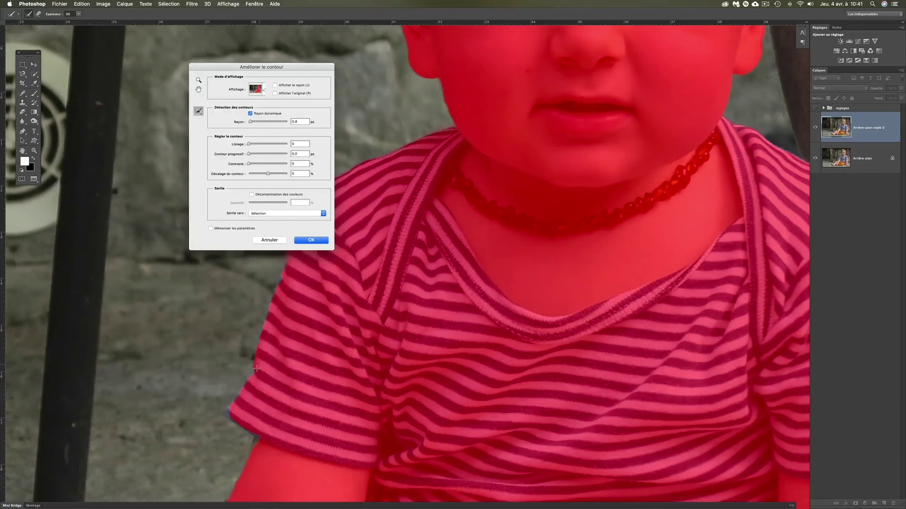
pyautogui.moveTo(245, 388)
pyautogui.mouseDown()
pyautogui.moveTo(224, 416)
pyautogui.moveTo(260, 440)
pyautogui.moveTo(253, 459)
pyautogui.mouseUp()
# Step: Brush the Refine Radius over the hair on top of the head, along its leg-side edge and above the opposite ear
pyautogui.moveTo(587, 85); pyautogui.dragTo(529, 463)
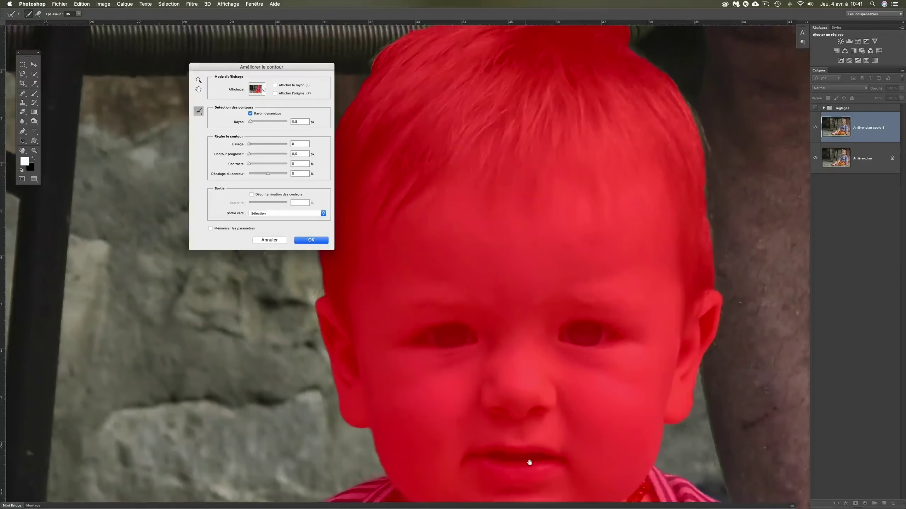
pyautogui.scroll(4, 526, 170)
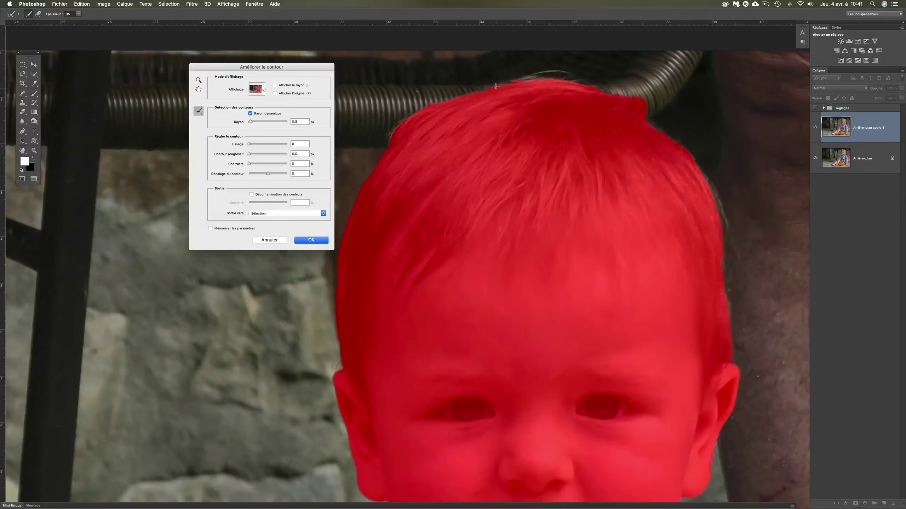
pyautogui.moveTo(496, 86)
pyautogui.mouseDown()
pyautogui.moveTo(557, 72)
pyautogui.moveTo(594, 88)
pyautogui.mouseUp()
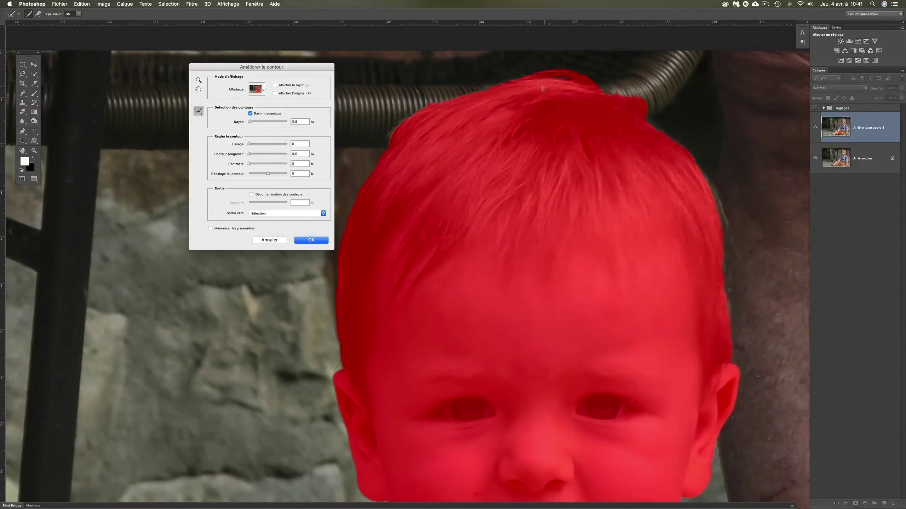
pyautogui.click(565, 152)
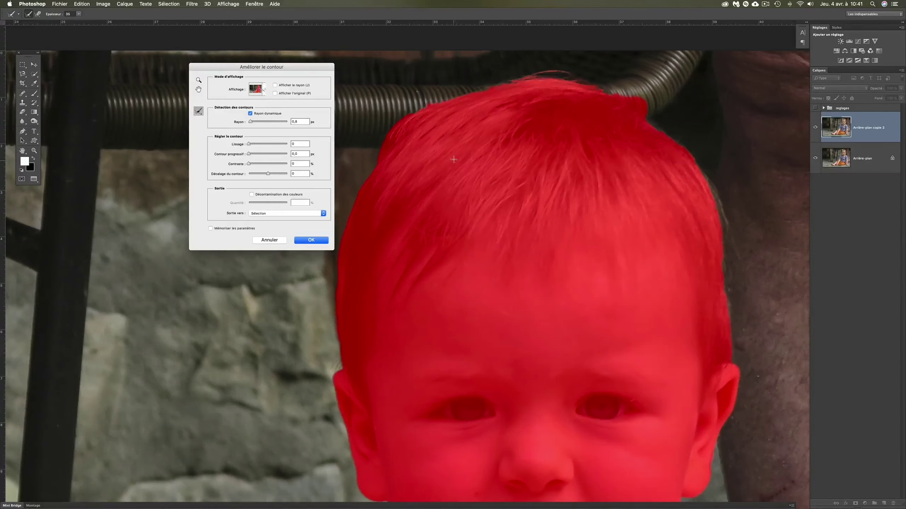
pyautogui.moveTo(456, 160); pyautogui.dragTo(469, 166)
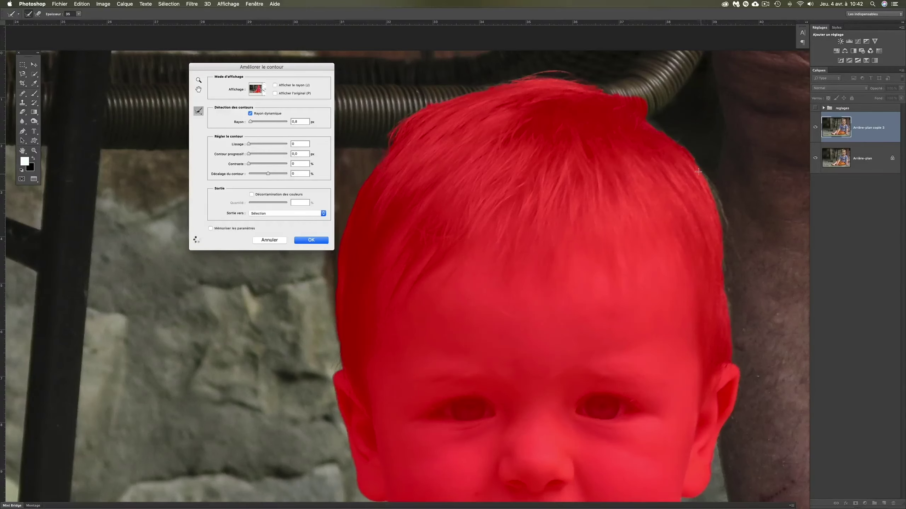
pyautogui.moveTo(701, 175); pyautogui.dragTo(725, 234)
pyautogui.moveTo(334, 366); pyautogui.dragTo(339, 348)
# Step: Brush the Refine Radius down the outer edge of the sleeve on the stone-wall side
pyautogui.scroll(-10, 507, 334)
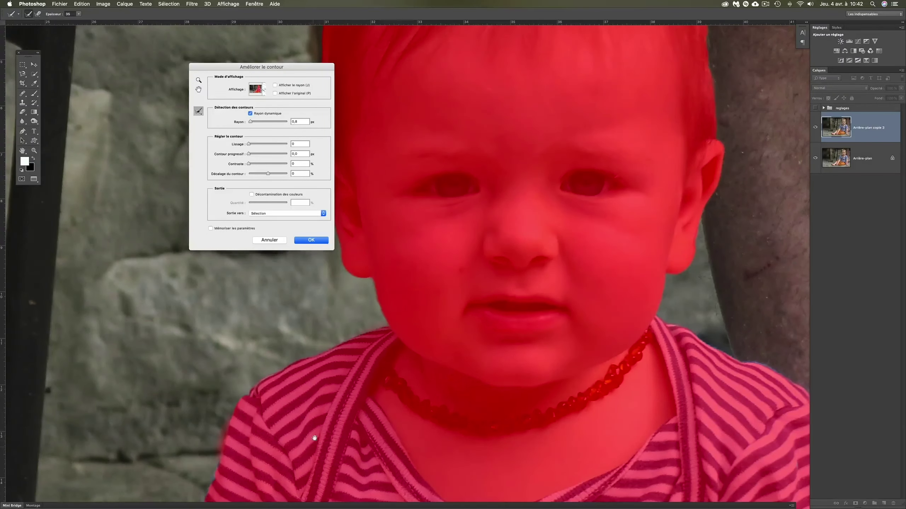
pyautogui.scroll(-2, 453, 339)
pyautogui.hscroll(-5, 453, 339)
pyautogui.scroll(-4, 453, 339)
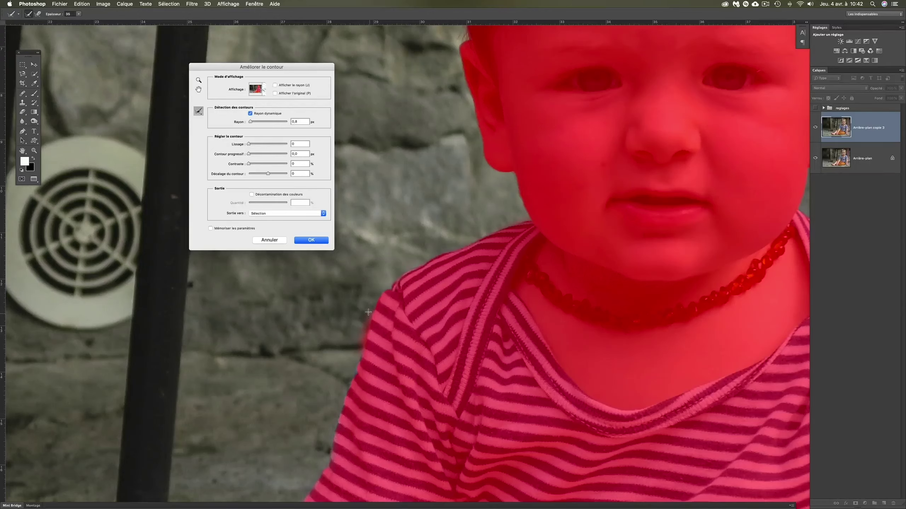
pyautogui.moveTo(366, 337); pyautogui.dragTo(333, 467)
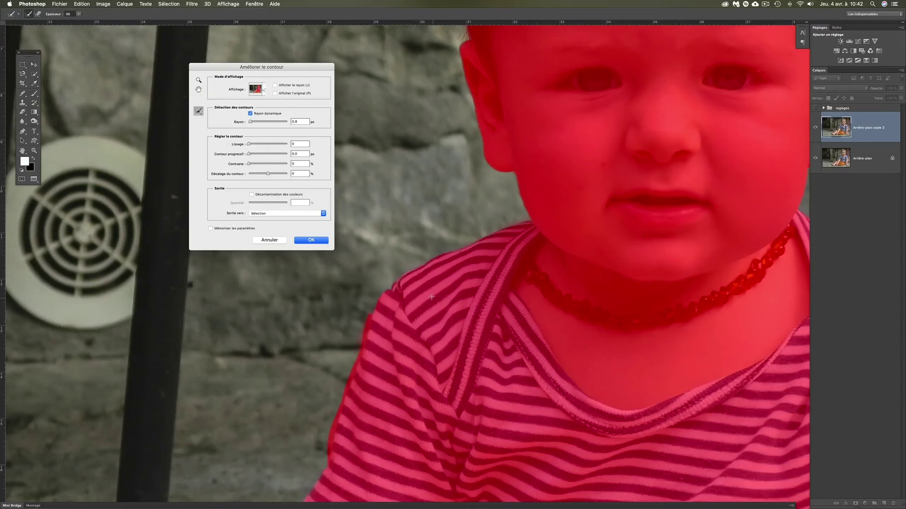
pyautogui.moveTo(432, 298); pyautogui.dragTo(438, 300)
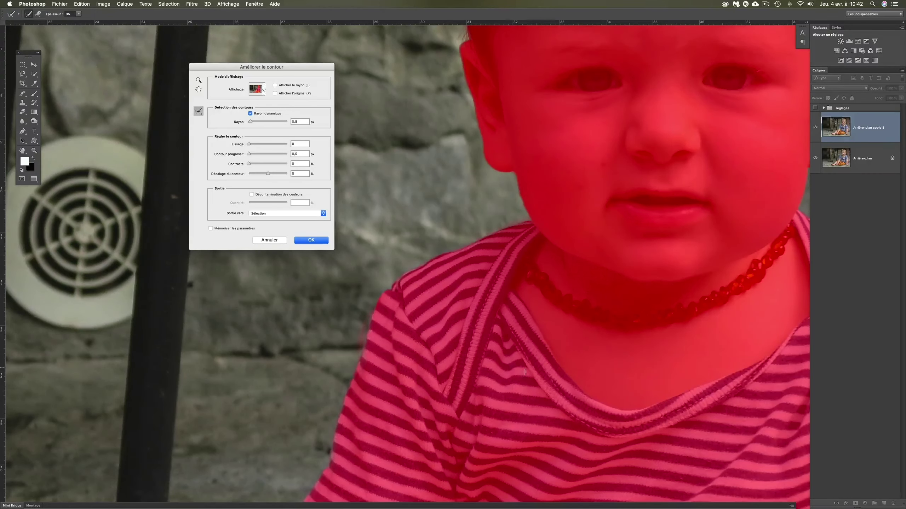
# Step: Output the refined selection of the whole child as Nouveau calque avec masque de fusion and apply the edge refinement
pyautogui.keyDown('alt'); pyautogui.click(528, 391); pyautogui.keyUp('alt')
pyautogui.keyDown('alt'); pyautogui.click(552, 383); pyautogui.keyUp('alt')
pyautogui.keyDown('alt'); pyautogui.click(580, 377); pyautogui.keyUp('alt')
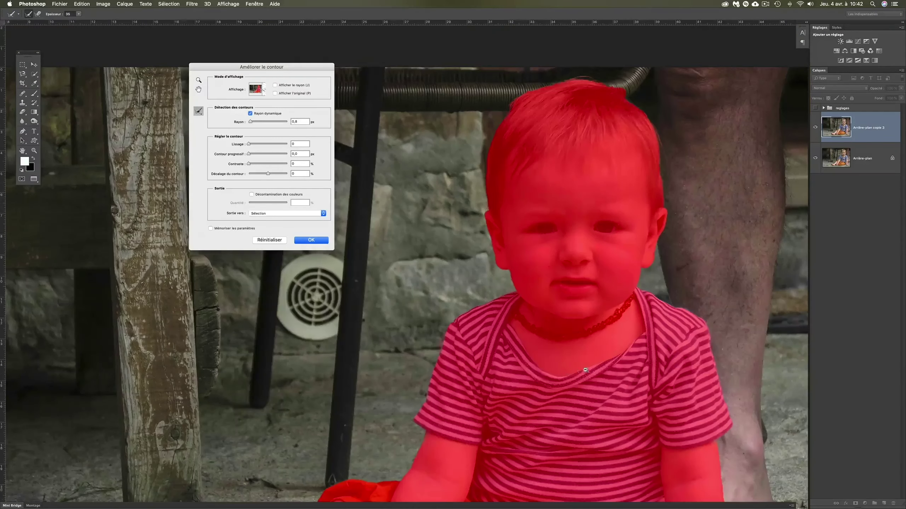
pyautogui.keyDown('alt'); pyautogui.click(580, 377); pyautogui.keyUp('alt')
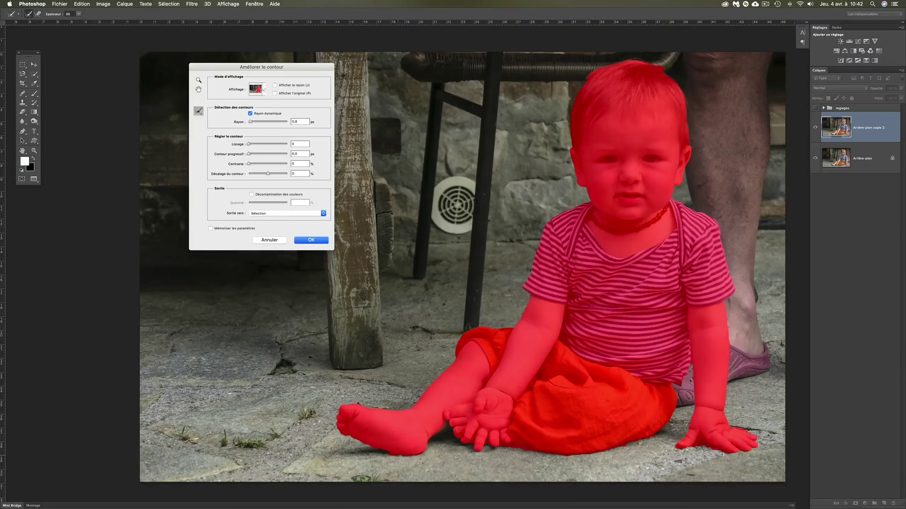
pyautogui.click(459, 417)
pyautogui.keyDown('alt'); pyautogui.click(651, 422); pyautogui.keyUp('alt')
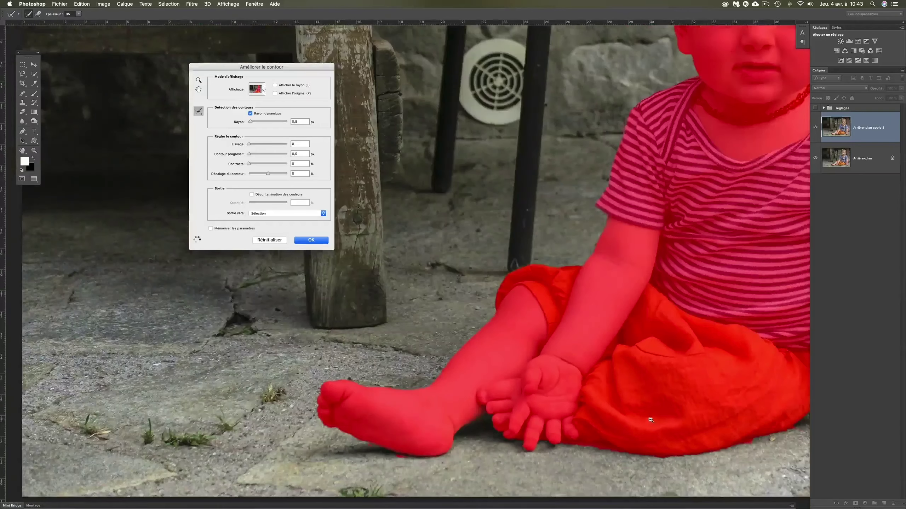
pyautogui.keyDown('alt'); pyautogui.click(653, 411); pyautogui.keyUp('alt')
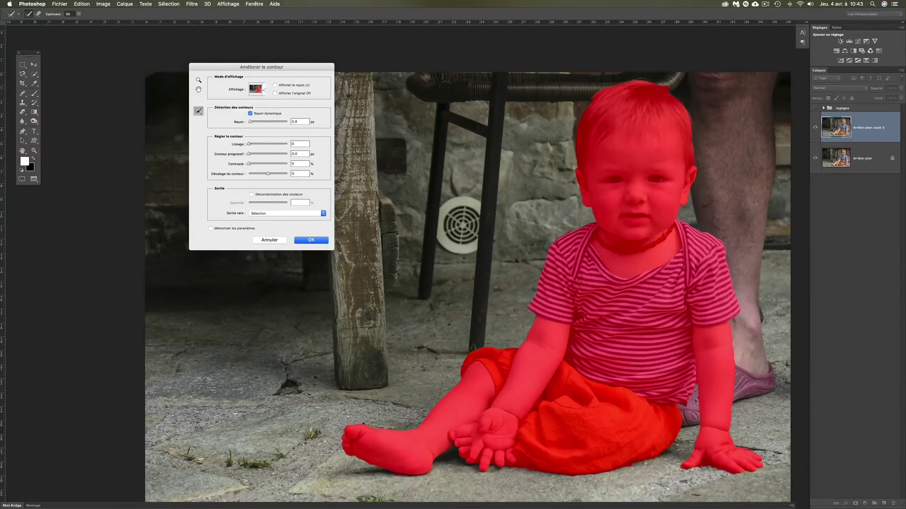
pyautogui.moveTo(302, 67); pyautogui.dragTo(292, 51)
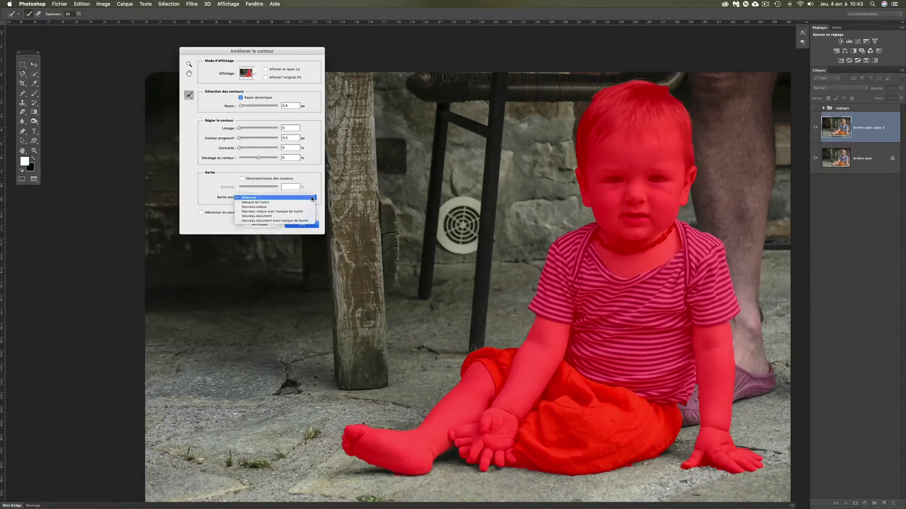
pyautogui.click(313, 199)
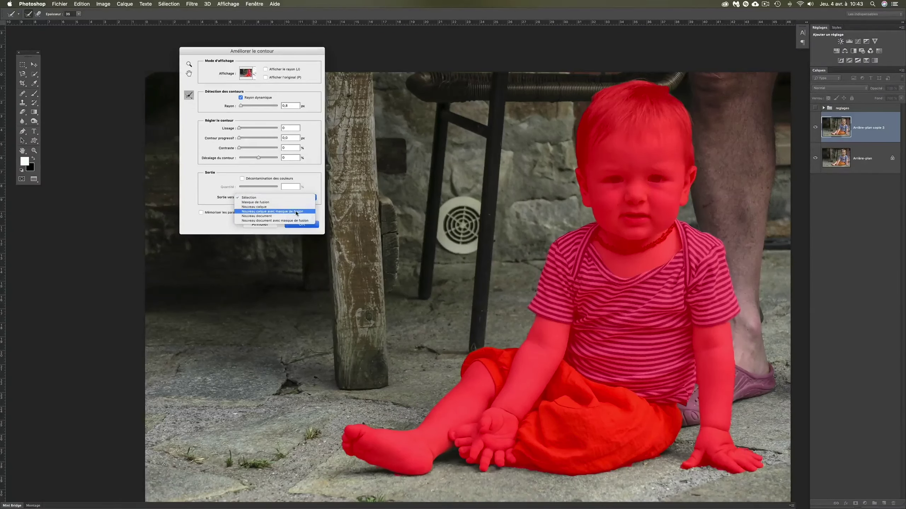
pyautogui.click(303, 211)
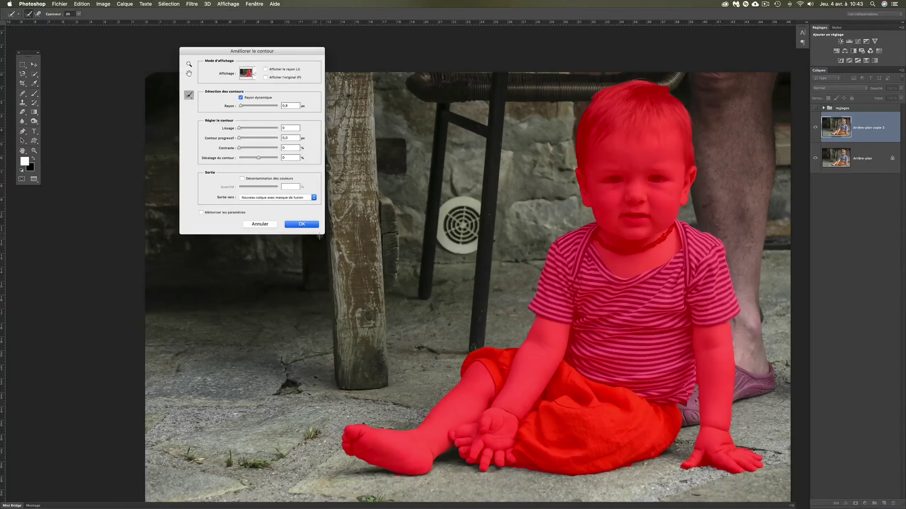
pyautogui.click(302, 224)
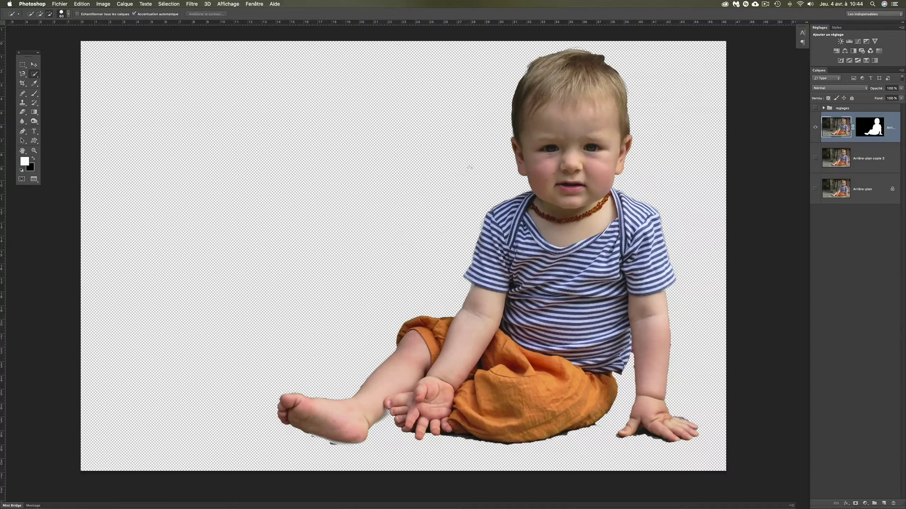
# Step: Show and hide the Arrière-plan copie 3 layer to compare the cut-out with the original photo
pyautogui.click(815, 158)
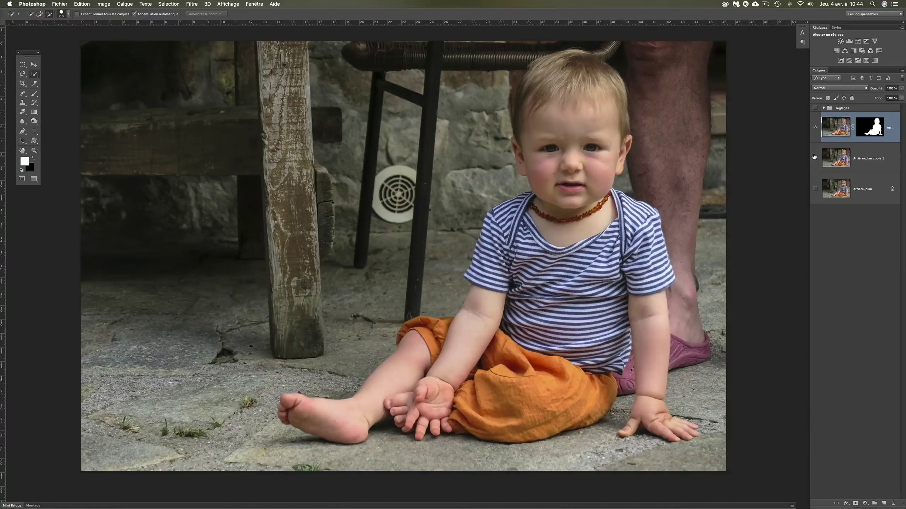
pyautogui.click(815, 158)
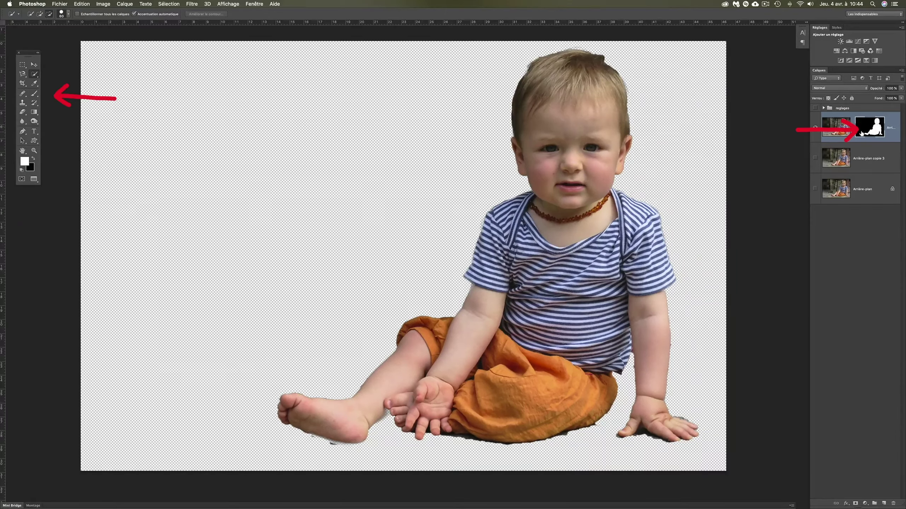
# Step: Paint with a black Brush on the layer mask to remove the ground shadow around the thumb of the child's supporting hand
pyautogui.click(35, 94)
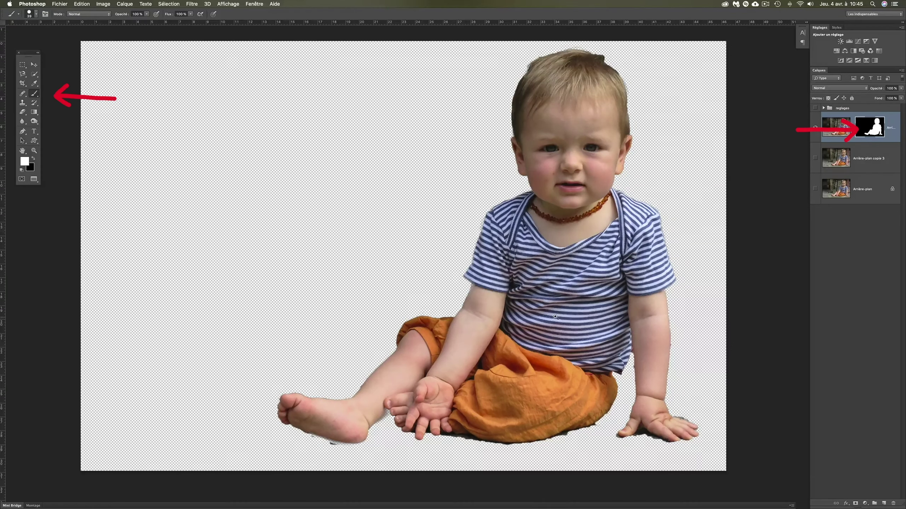
pyautogui.scroll(3, 555, 317)
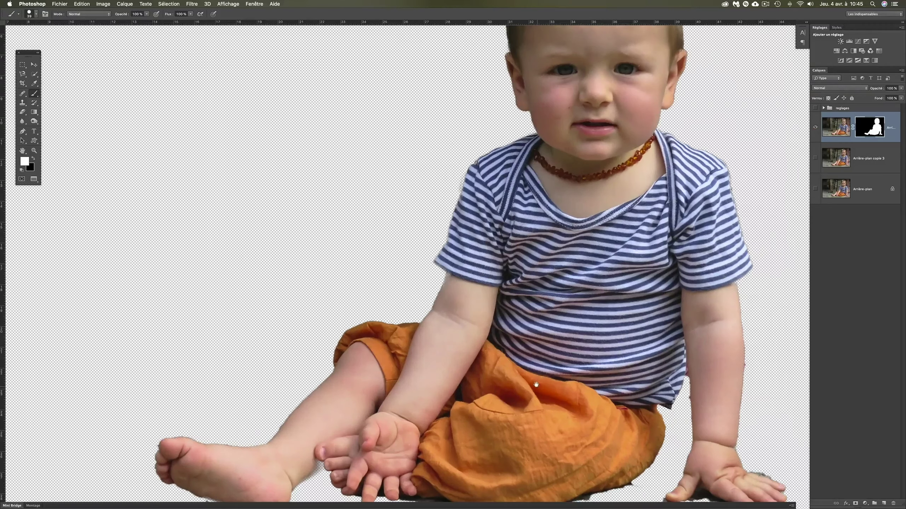
pyautogui.moveTo(536, 385); pyautogui.dragTo(510, 278)
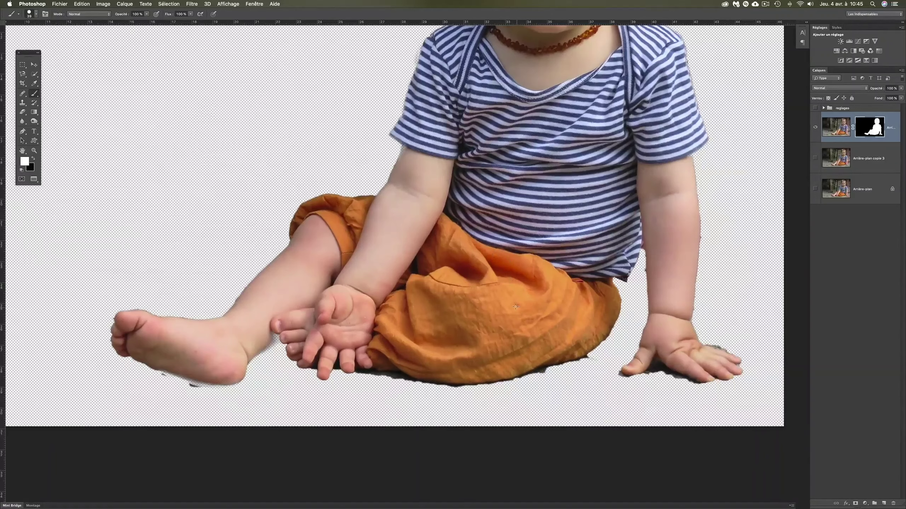
pyautogui.press('x')
pyautogui.moveTo(655, 377); pyautogui.dragTo(648, 374)
pyautogui.scroll(3, 612, 371)
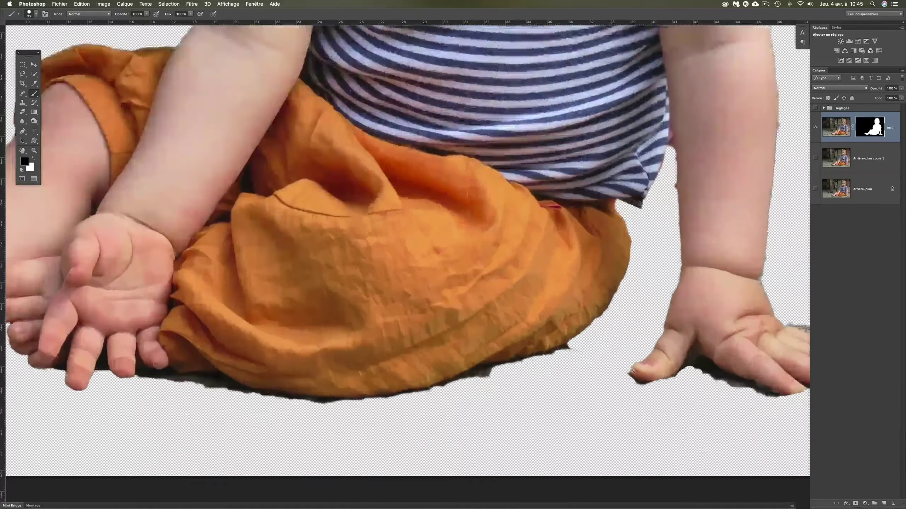
pyautogui.moveTo(631, 372)
pyautogui.mouseDown()
pyautogui.moveTo(651, 398)
pyautogui.moveTo(633, 381)
pyautogui.moveTo(676, 400)
pyautogui.moveTo(742, 362)
pyautogui.mouseUp()
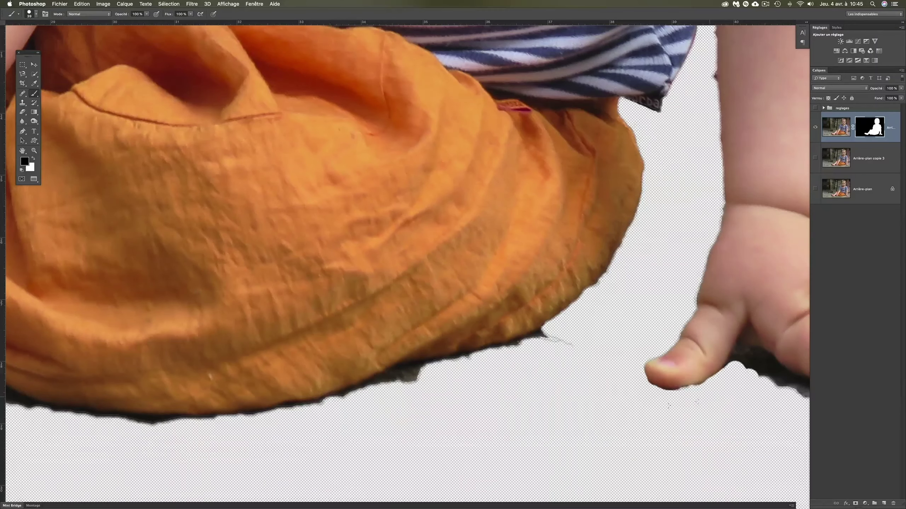
# Step: Reduce the brush's size and hardness, and paint out the dark shadow under the edge of the orange trousers on the mask
pyautogui.rightClick(557, 294)
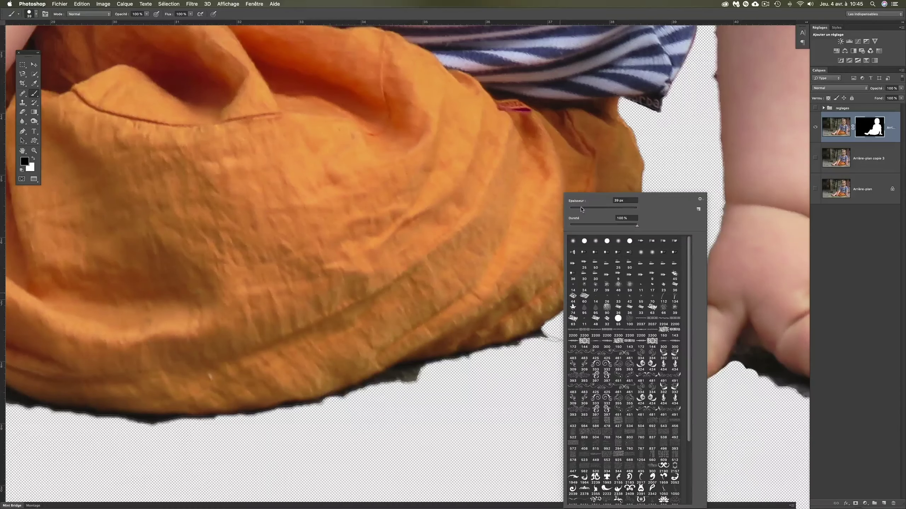
pyautogui.moveTo(581, 209); pyautogui.dragTo(578, 209)
pyautogui.moveTo(637, 226); pyautogui.dragTo(607, 229)
pyautogui.moveTo(577, 211); pyautogui.dragTo(579, 211)
pyautogui.click(537, 354)
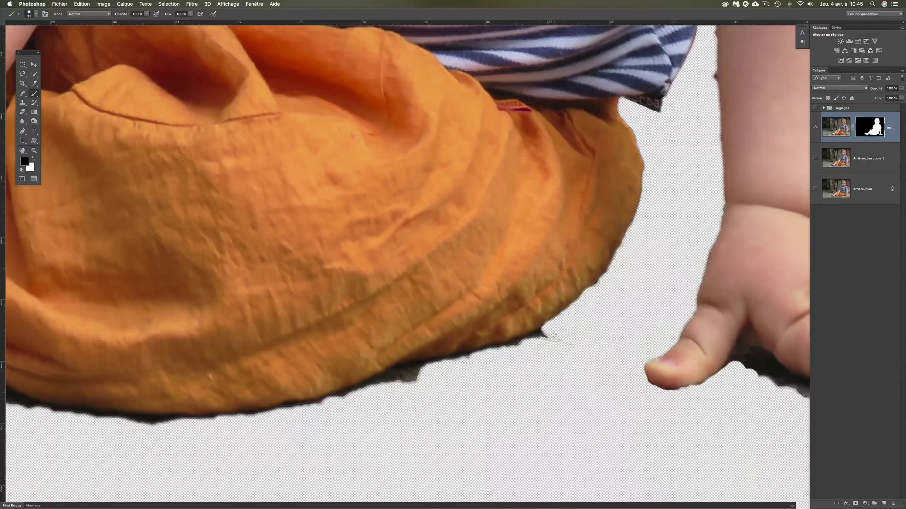
pyautogui.moveTo(522, 346)
pyautogui.mouseDown()
pyautogui.moveTo(391, 373)
pyautogui.moveTo(306, 405)
pyautogui.mouseUp()
# Step: Paint black on the mask to remove the shadow beneath the supporting hand and the ground residue above its fingers
pyautogui.moveTo(762, 374)
pyautogui.mouseDown()
pyautogui.moveTo(735, 361)
pyautogui.moveTo(741, 353)
pyautogui.moveTo(770, 363)
pyautogui.moveTo(782, 382)
pyautogui.moveTo(752, 371)
pyautogui.mouseUp()
pyautogui.hscroll(5, 721, 398)
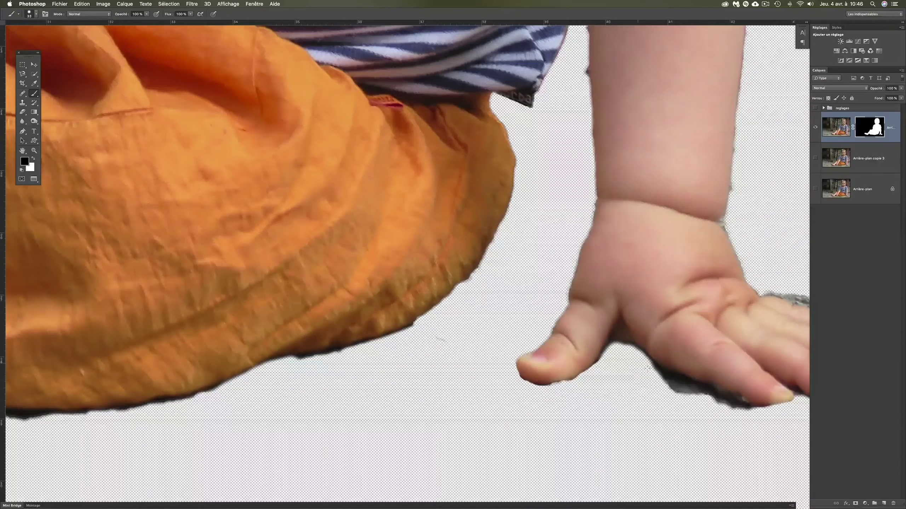
pyautogui.moveTo(647, 368); pyautogui.dragTo(743, 411)
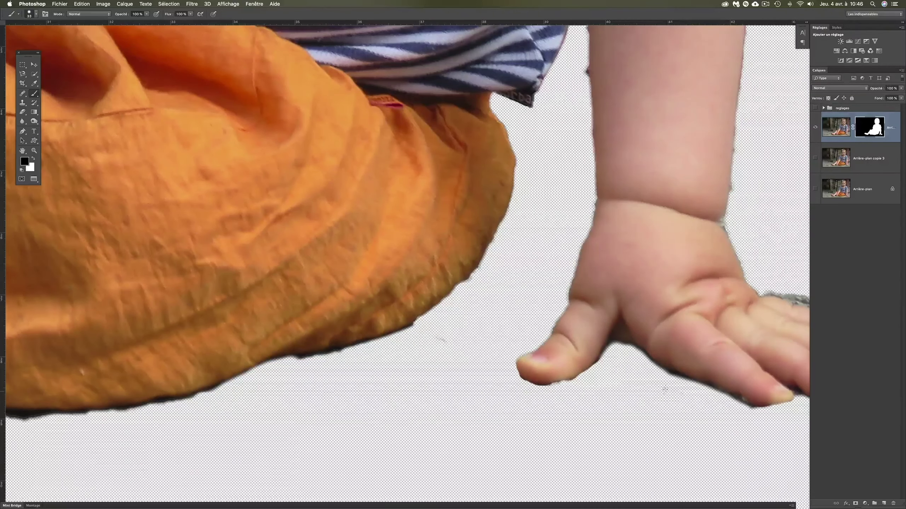
pyautogui.hscroll(13, 766, 242)
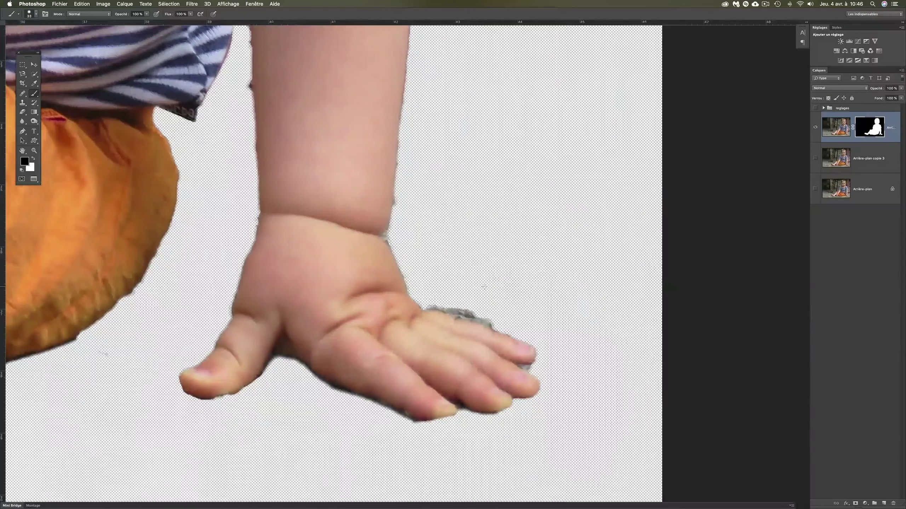
pyautogui.moveTo(432, 307)
pyautogui.mouseDown()
pyautogui.moveTo(489, 321)
pyautogui.moveTo(516, 313)
pyautogui.mouseUp()
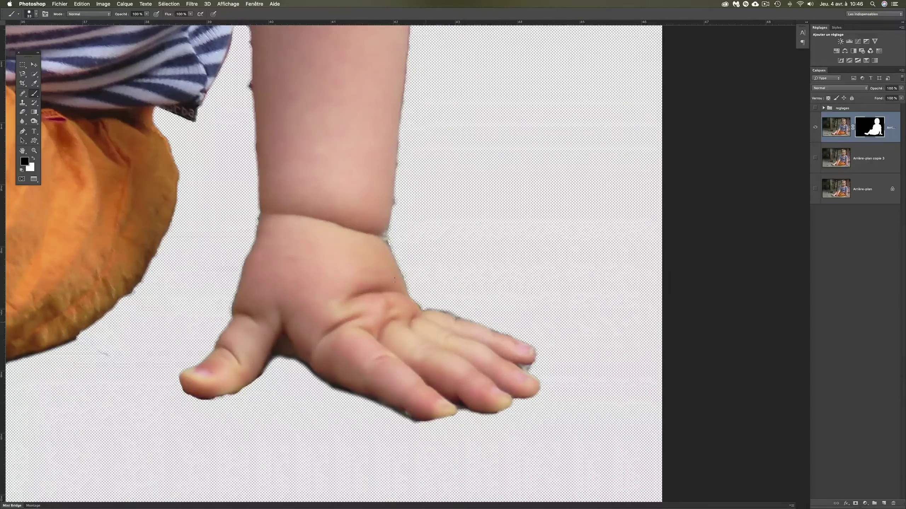
pyautogui.scroll(-5, 394, 280)
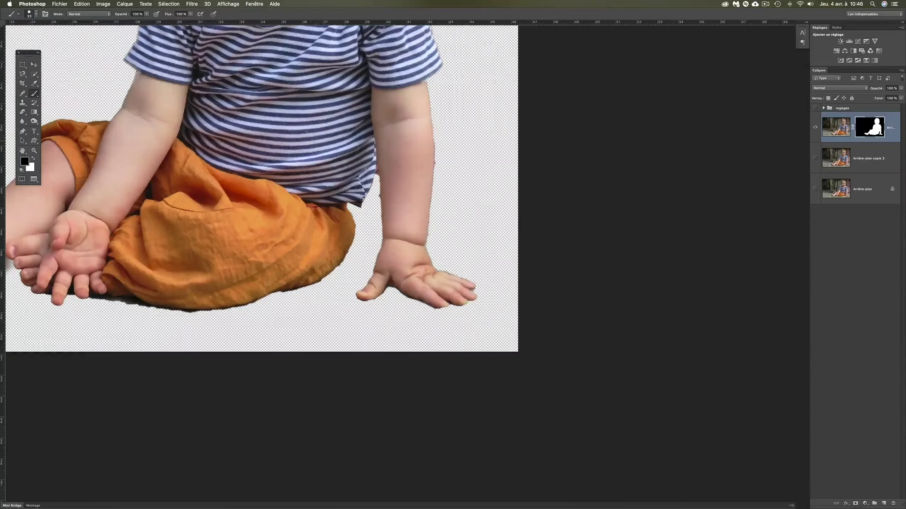
# Step: Paint white on the layer mask to restore the sleeve hem and upper-arm edge, and black to remove residue beside the shoulder
pyautogui.moveTo(170, 108); pyautogui.dragTo(416, 308)
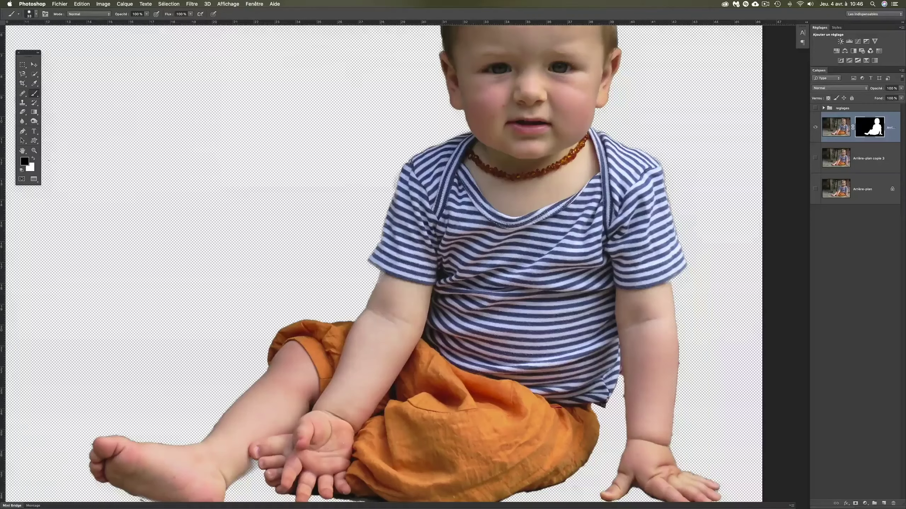
pyautogui.click(34, 159)
pyautogui.scroll(6, 416, 291)
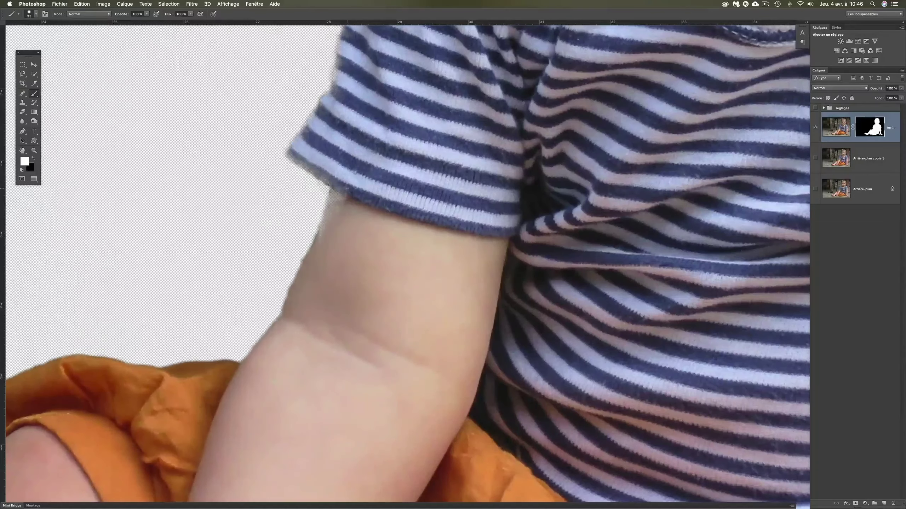
pyautogui.moveTo(348, 189)
pyautogui.mouseDown()
pyautogui.moveTo(325, 219)
pyautogui.moveTo(329, 189)
pyautogui.moveTo(294, 158)
pyautogui.moveTo(340, 81)
pyautogui.moveTo(351, 25)
pyautogui.mouseUp()
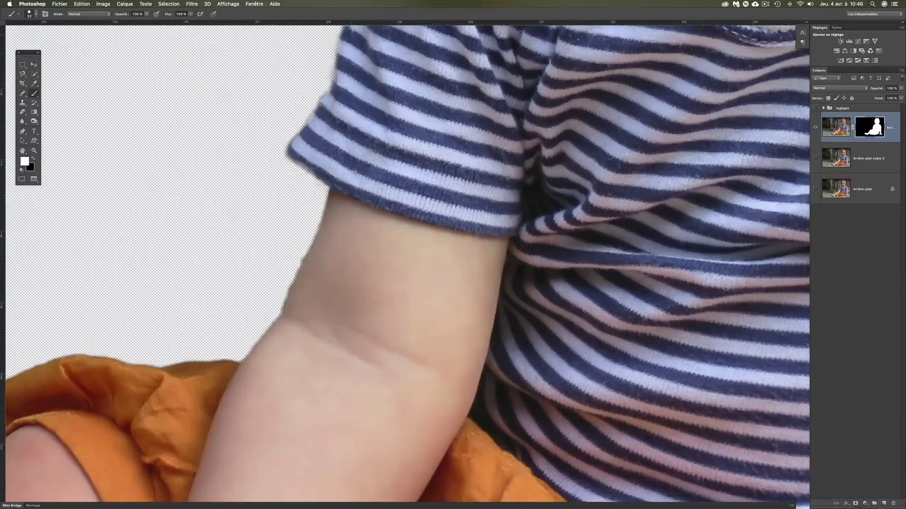
pyautogui.scroll(10, 438, 129)
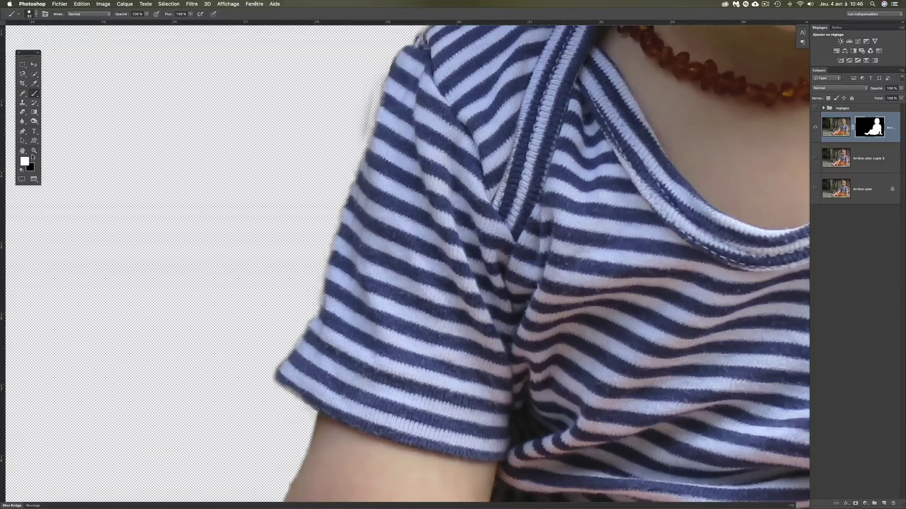
pyautogui.moveTo(359, 99)
pyautogui.mouseDown()
pyautogui.moveTo(361, 127)
pyautogui.moveTo(348, 149)
pyautogui.mouseUp()
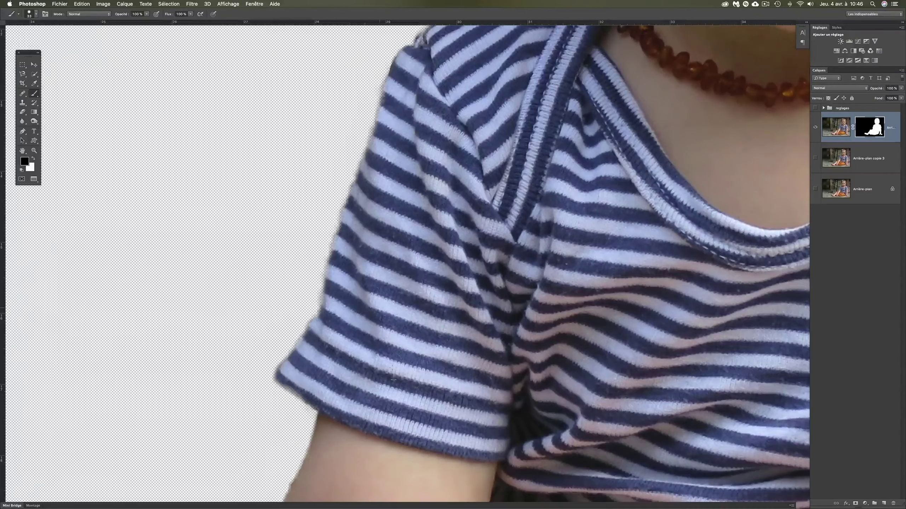
# Step: Paint white on the mask to restore the underside of the child's leg between the bent foot's big toe and the outstretched heel
pyautogui.moveTo(393, 380); pyautogui.dragTo(440, 172)
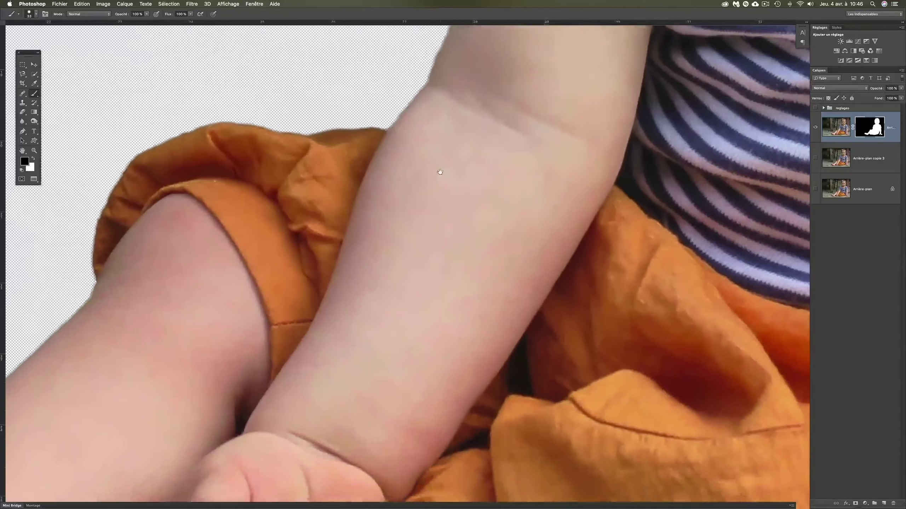
pyautogui.scroll(-5, 440, 172)
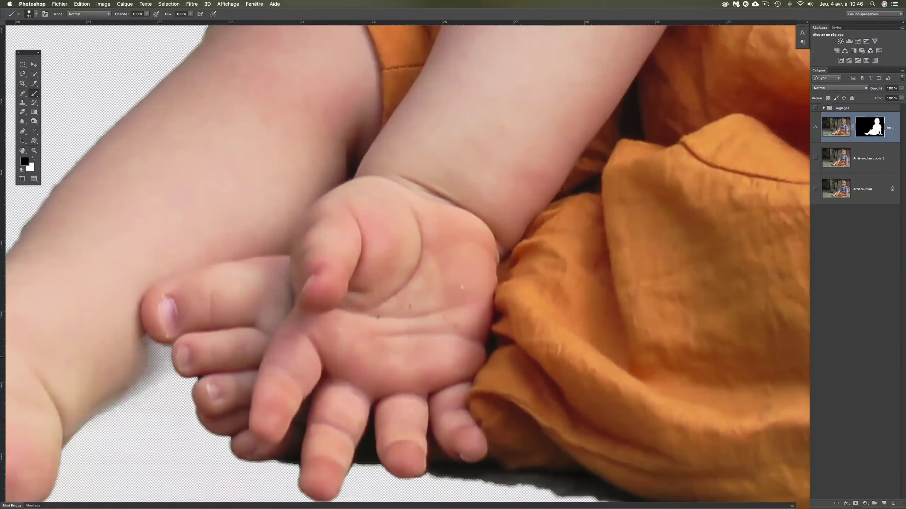
pyautogui.click(32, 158)
pyautogui.moveTo(144, 339)
pyautogui.mouseDown()
pyautogui.moveTo(127, 375)
pyautogui.moveTo(148, 359)
pyautogui.moveTo(136, 378)
pyautogui.moveTo(165, 360)
pyautogui.moveTo(179, 341)
pyautogui.moveTo(104, 403)
pyautogui.moveTo(59, 426)
pyautogui.mouseUp()
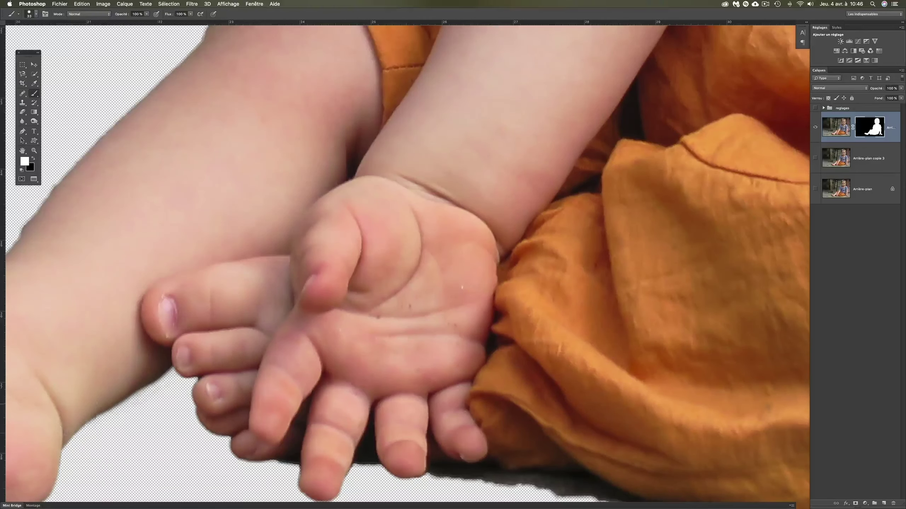
# Step: Paint black on the mask to remove the leftover background specks beneath the child's outstretched foot
pyautogui.keyDown('alt'); pyautogui.keyDown('super'); pyautogui.click(480, 328); pyautogui.keyUp('super'); pyautogui.keyUp('alt')
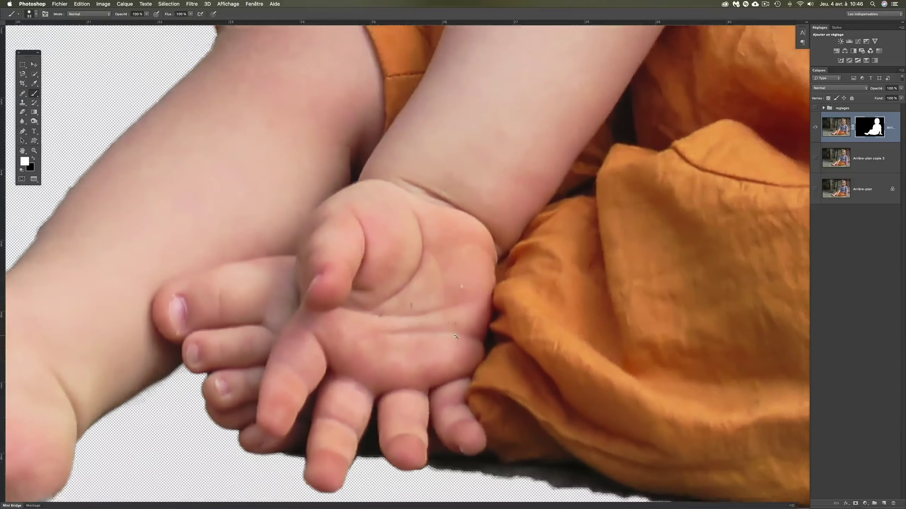
pyautogui.keyDown('alt'); pyautogui.keyDown('super'); pyautogui.click(480, 328); pyautogui.keyUp('super'); pyautogui.keyUp('alt')
pyautogui.keyDown('alt'); pyautogui.keyDown('super'); pyautogui.click(481, 329); pyautogui.keyUp('super'); pyautogui.keyUp('alt')
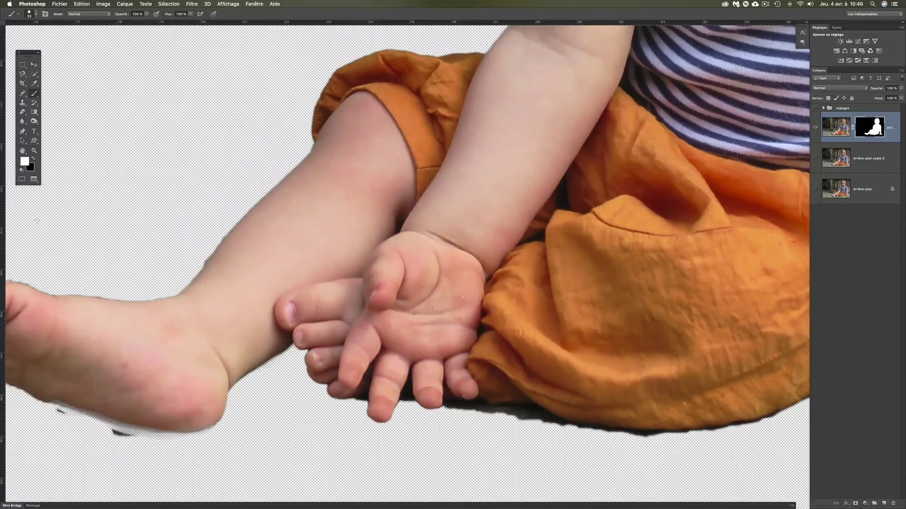
pyautogui.click(33, 159)
pyautogui.moveTo(56, 413); pyautogui.dragTo(62, 414)
pyautogui.moveTo(131, 441)
pyautogui.mouseDown()
pyautogui.moveTo(111, 432)
pyautogui.moveTo(171, 439)
pyautogui.mouseUp()
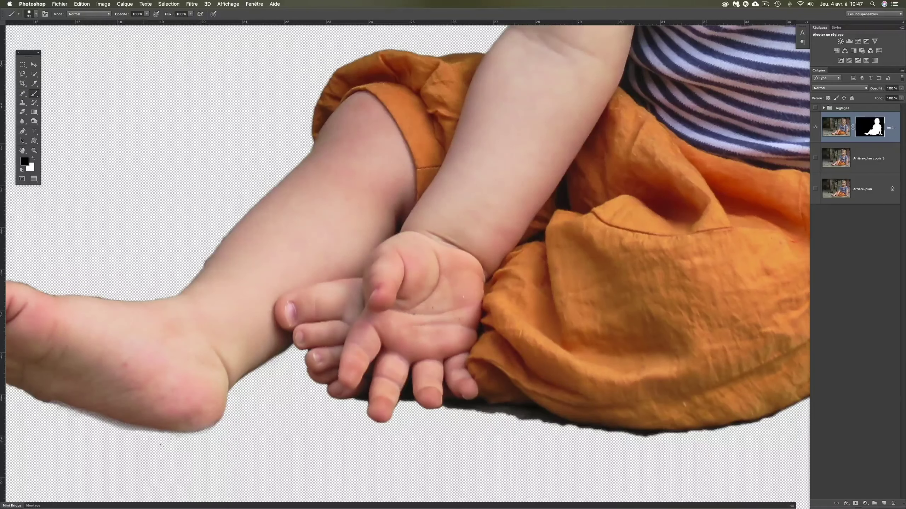
# Step: Switch to the Move tool, show and select the Arrière-plan copie 3 layer, and keep the masked cut-out layer visible above it
pyautogui.press('super+minus')
pyautogui.click(34, 64)
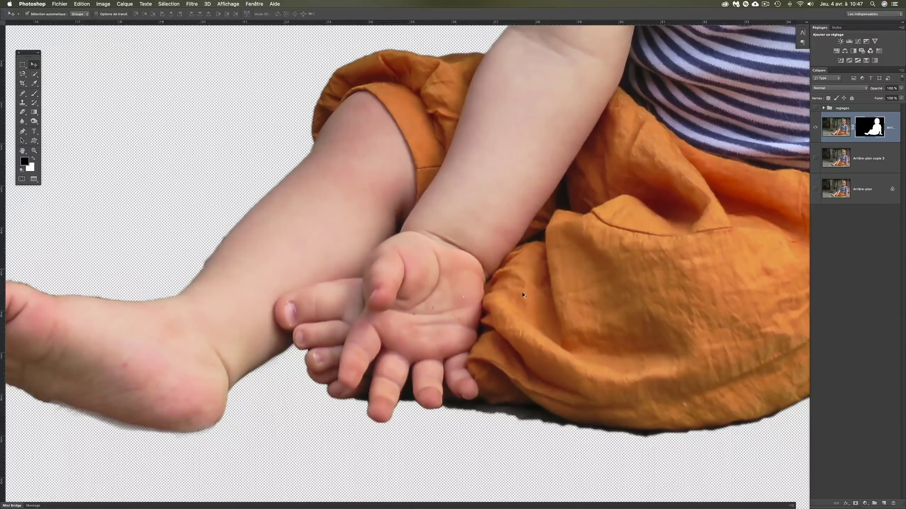
pyautogui.press('super+minus')
pyautogui.press('super+0')
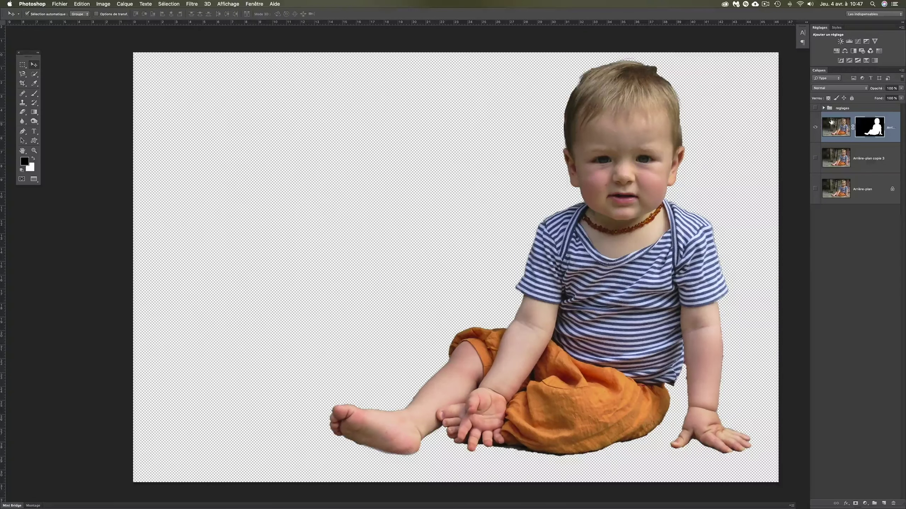
pyautogui.click(814, 158)
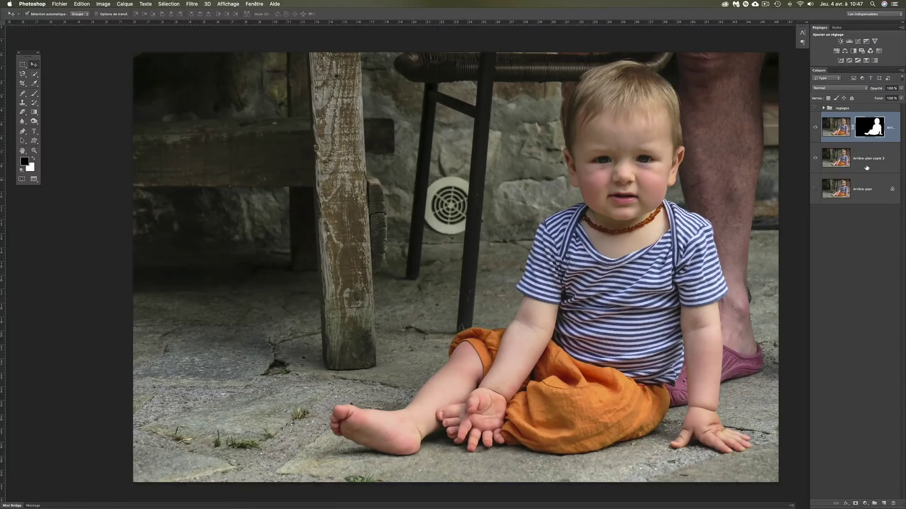
pyautogui.click(836, 163)
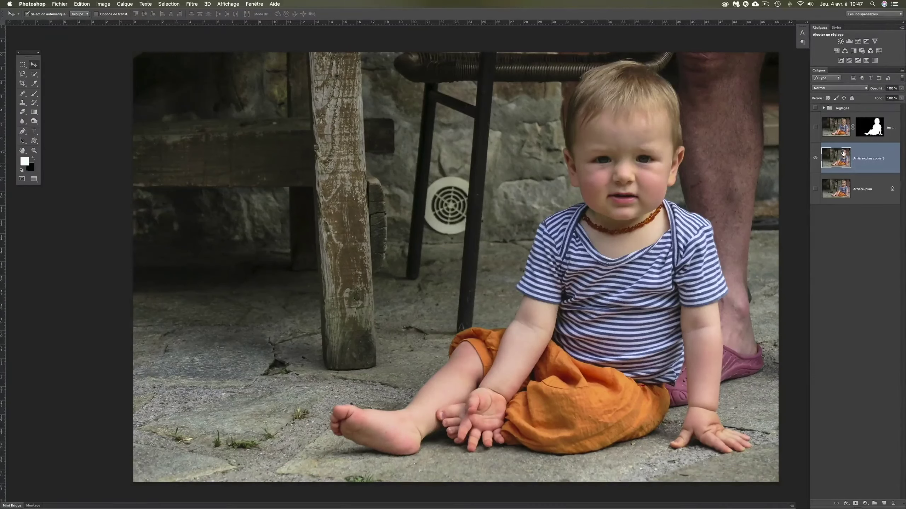
pyautogui.click(815, 127)
# Step: Preview a Gaussian Blur on the Arrière-plan copie 3 layer at radii of 27,5 and 16,2 pixels, inspect the child's edges, and cancel the filter
pyautogui.click(189, 3)
pyautogui.moveTo(205, 107)
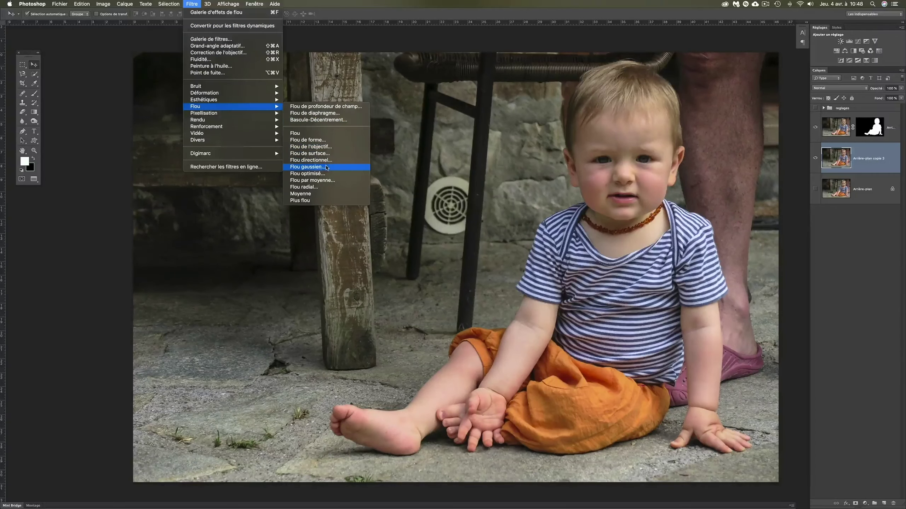
pyautogui.click(326, 167)
pyautogui.moveTo(604, 150); pyautogui.dragTo(282, 124)
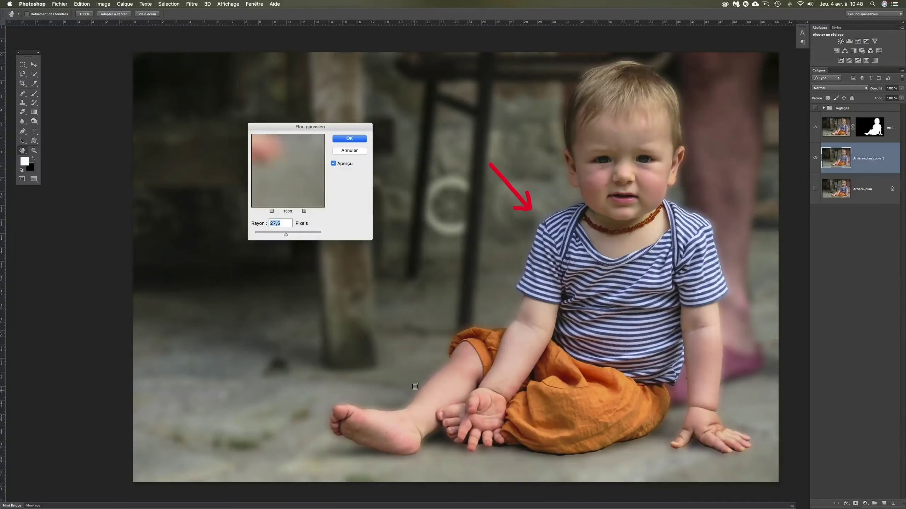
pyautogui.moveTo(433, 370); pyautogui.dragTo(478, 379)
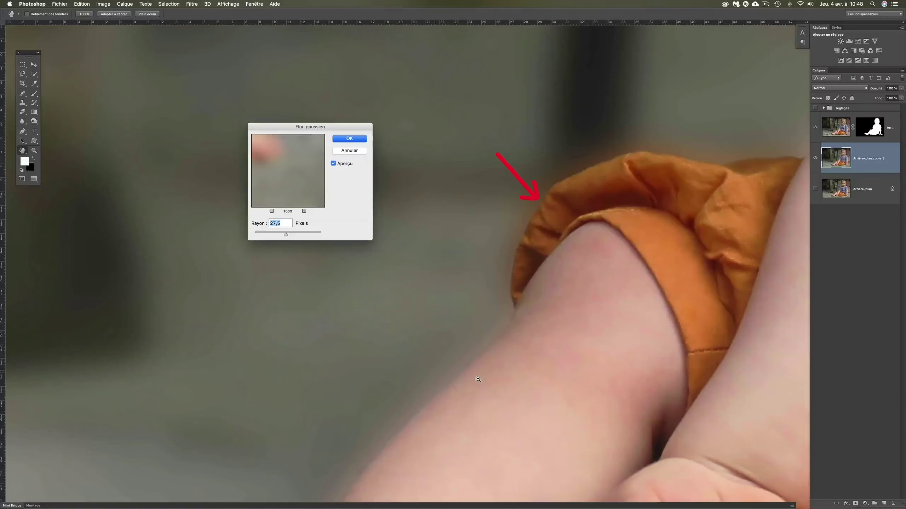
pyautogui.scroll(-2, 478, 379)
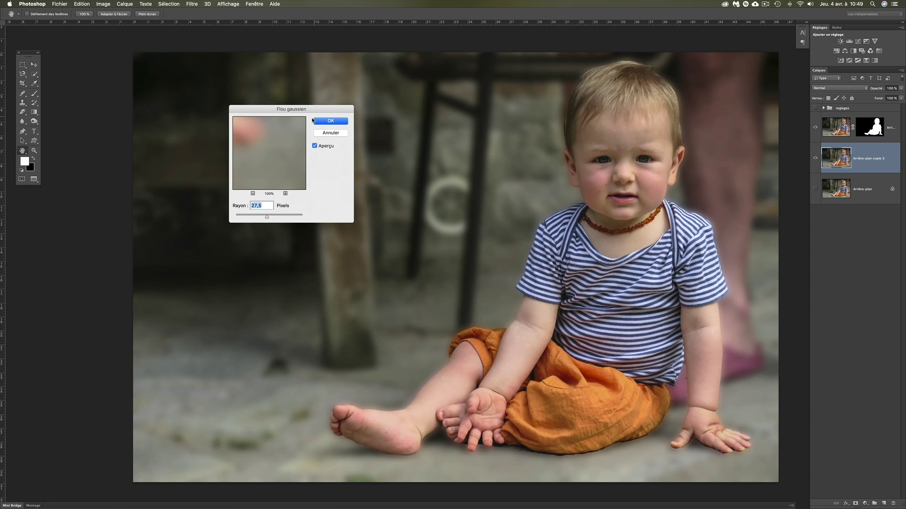
pyautogui.moveTo(264, 216); pyautogui.dragTo(263, 216)
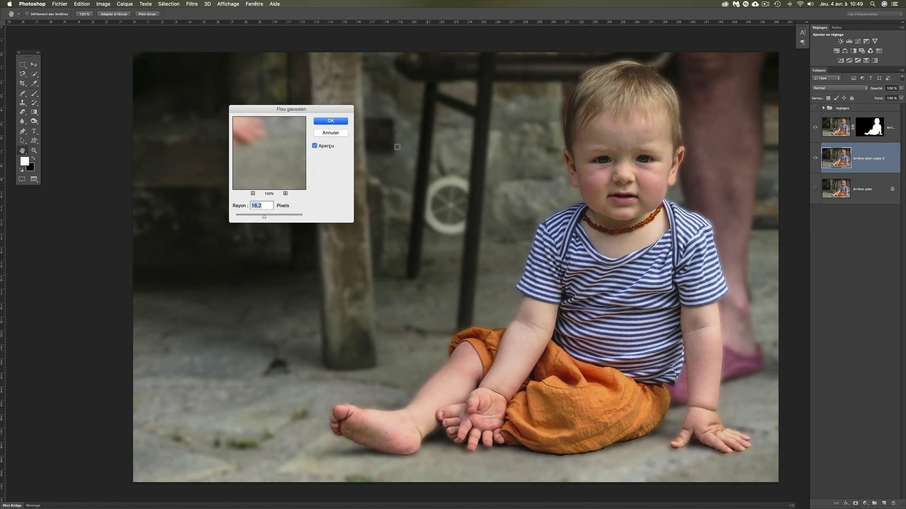
pyautogui.click(325, 134)
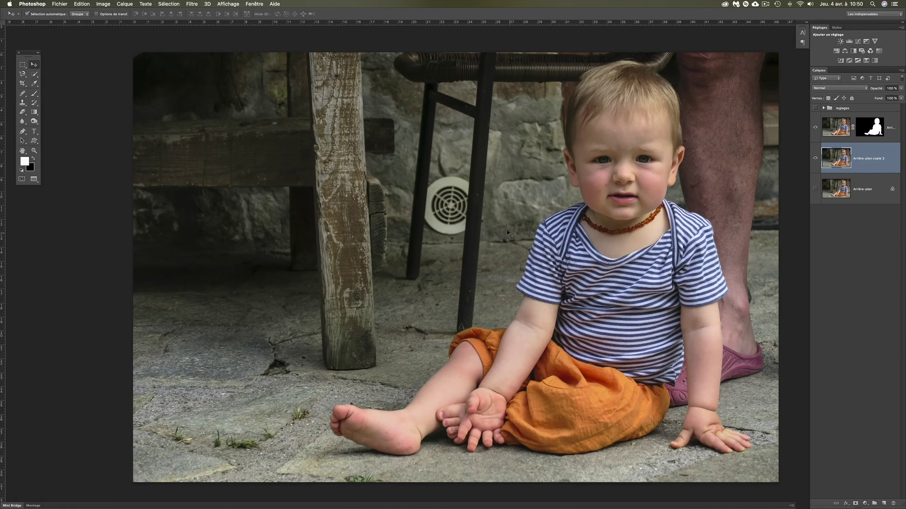
# Step: Load the first saved channel of the child's outline from 20160701_1649.JPG as a new selection
pyautogui.click(168, 2)
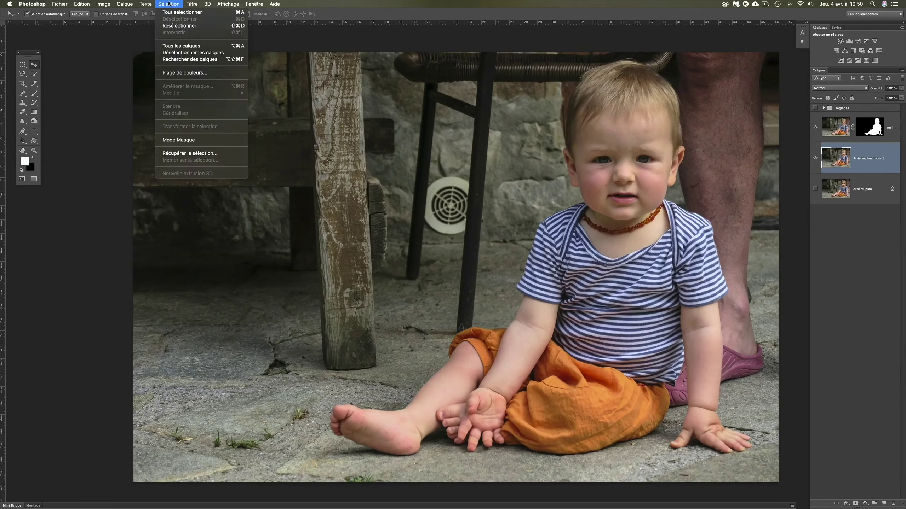
pyautogui.click(210, 153)
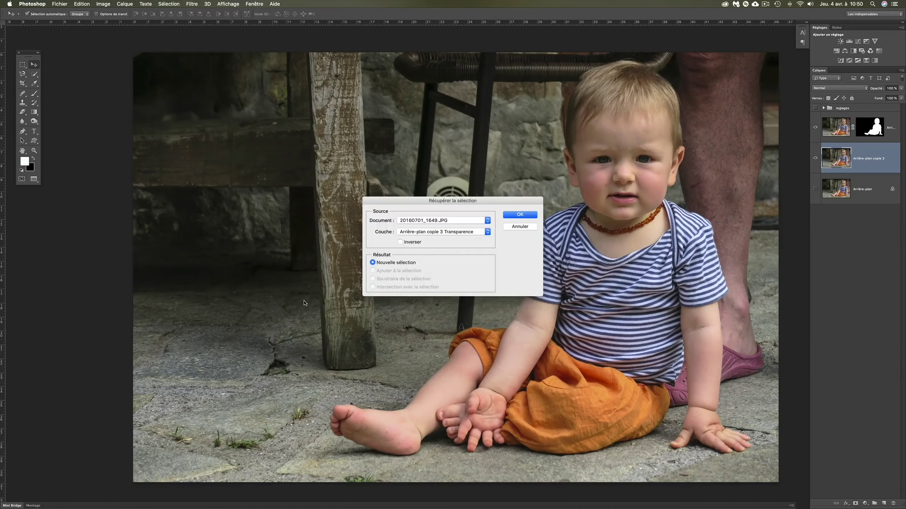
pyautogui.click(487, 232)
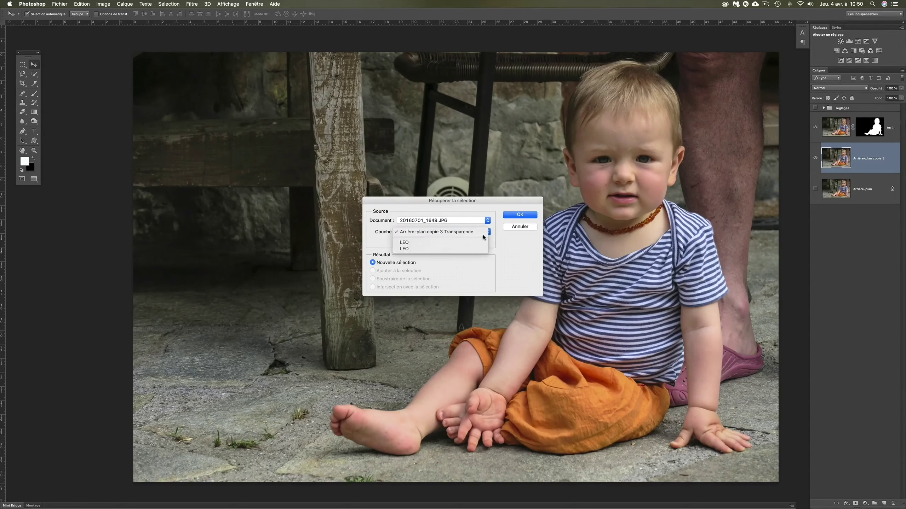
pyautogui.click(477, 242)
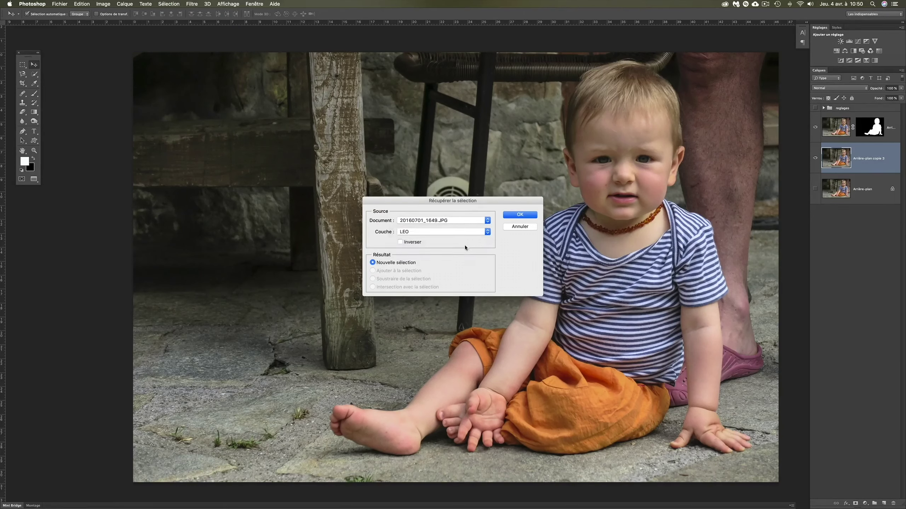
pyautogui.click(517, 215)
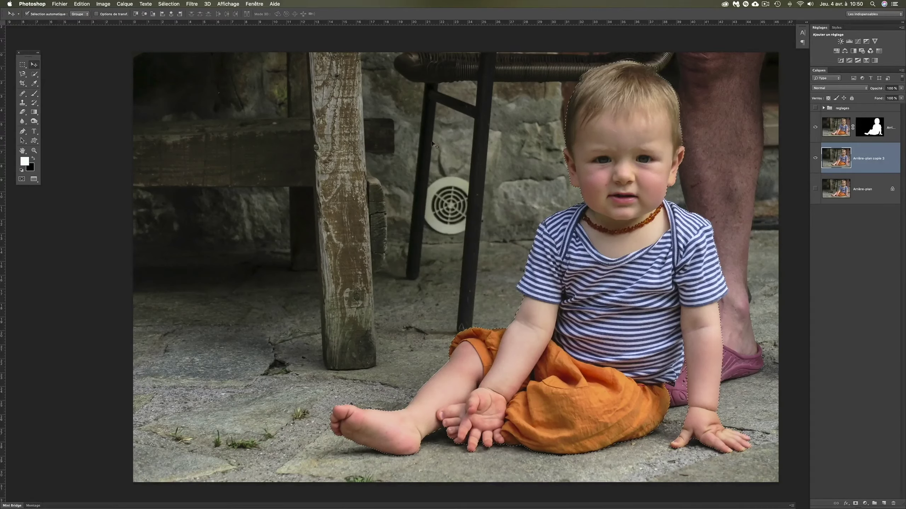
# Step: Fill the selected child on Arrière-plan copie 3 with content-aware content in Normal mode at 100% opacity, and deselect
pyautogui.click(33, 76)
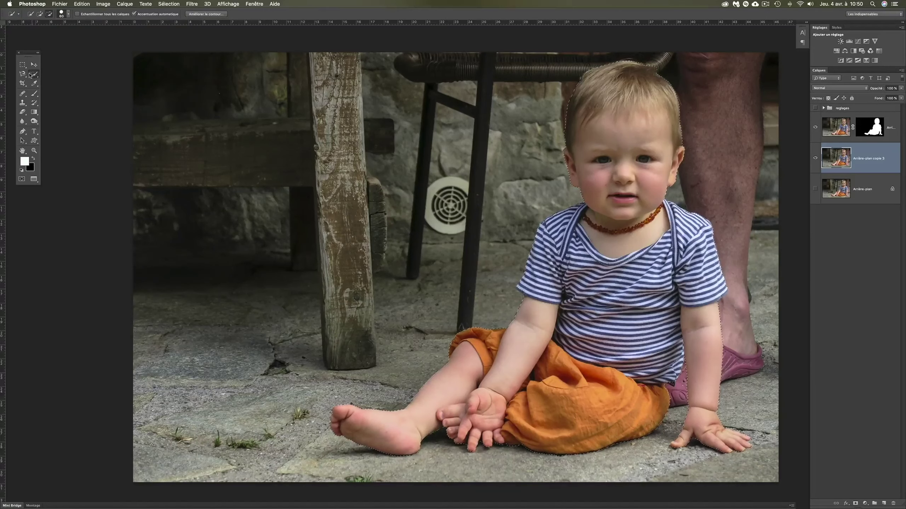
pyautogui.rightClick(646, 184)
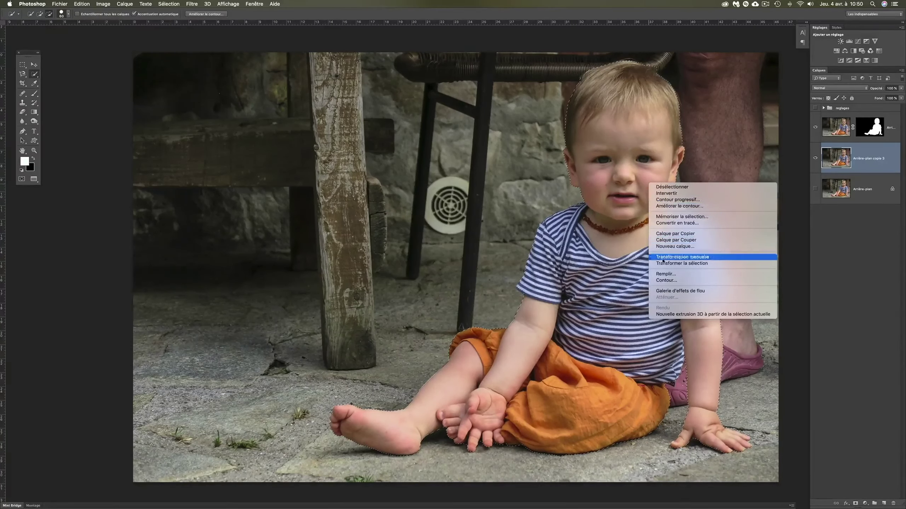
pyautogui.click(670, 275)
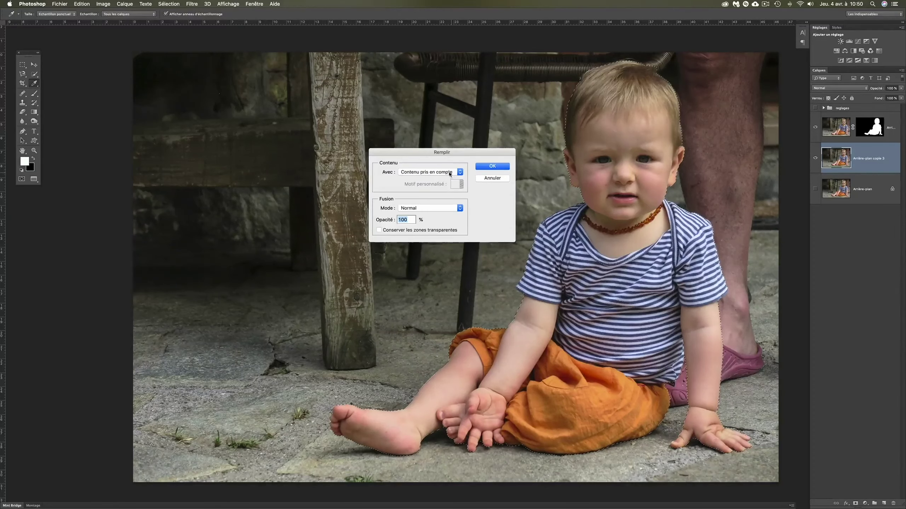
pyautogui.click(499, 167)
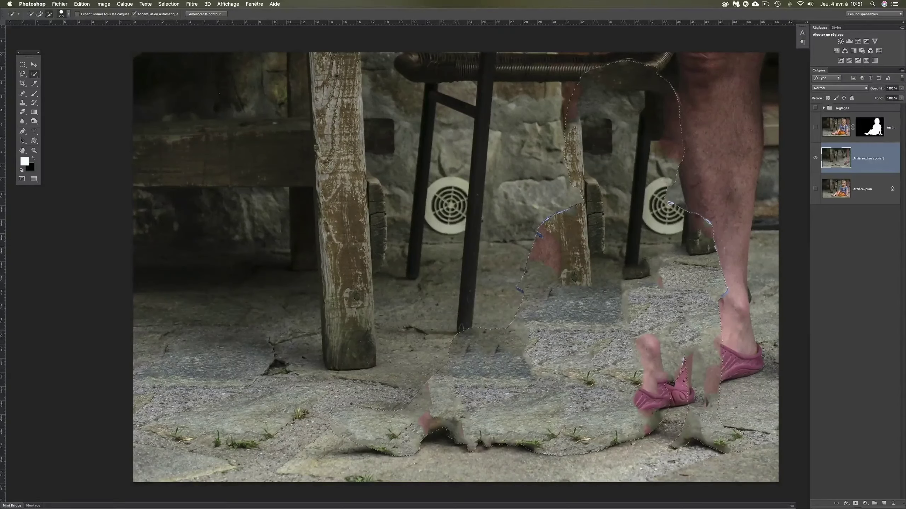
pyautogui.press('super+d')
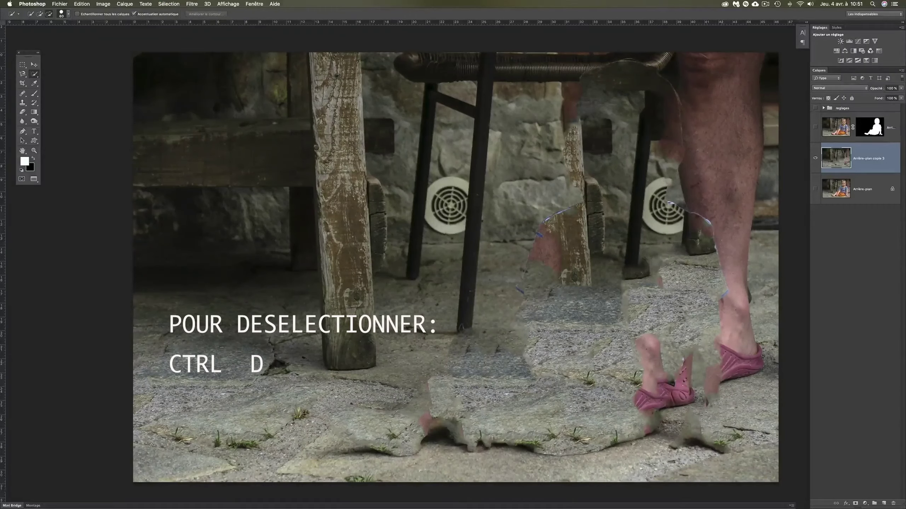
# Step: Switch to the Clone Stamp tool and try covering the skin remnant and wooden post base with sampled paving
pyautogui.click(24, 103)
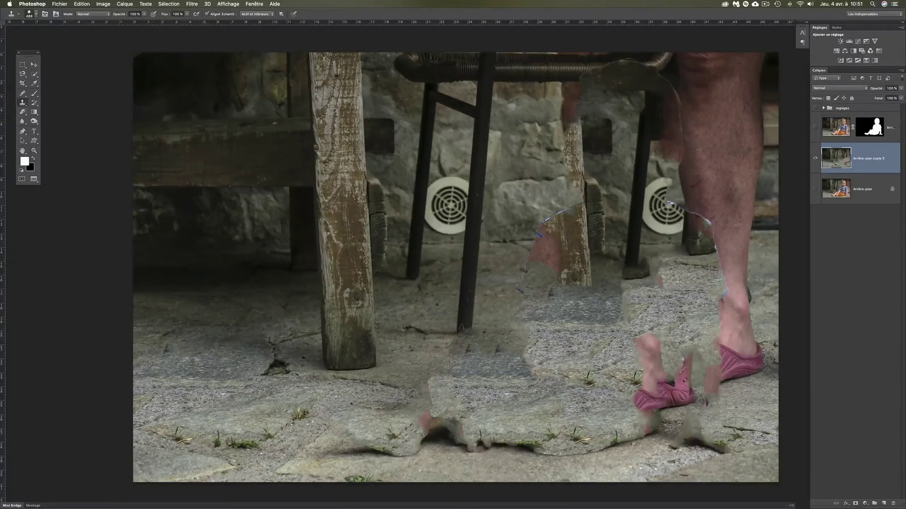
pyautogui.click(575, 278)
pyautogui.click(542, 273)
pyautogui.click(527, 274)
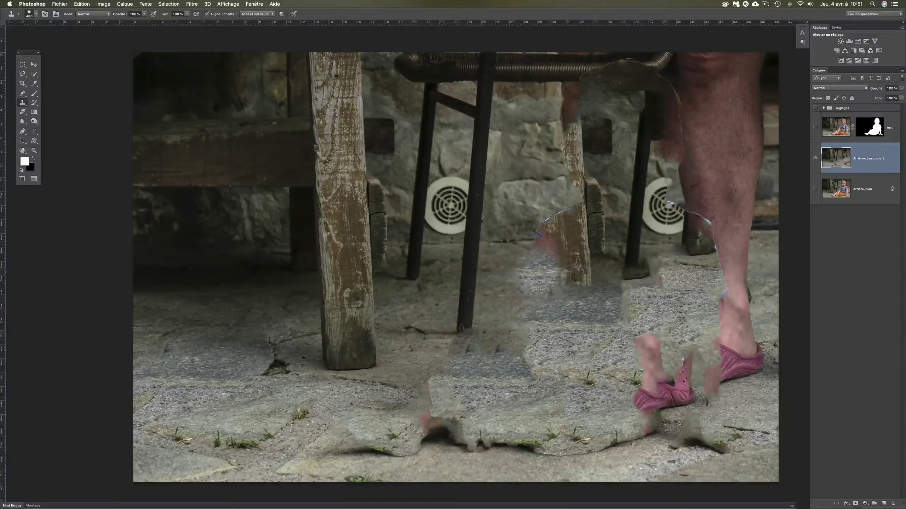
pyautogui.click(554, 285)
pyautogui.moveTo(555, 291)
pyautogui.mouseDown()
pyautogui.moveTo(558, 259)
pyautogui.moveTo(562, 274)
pyautogui.mouseUp()
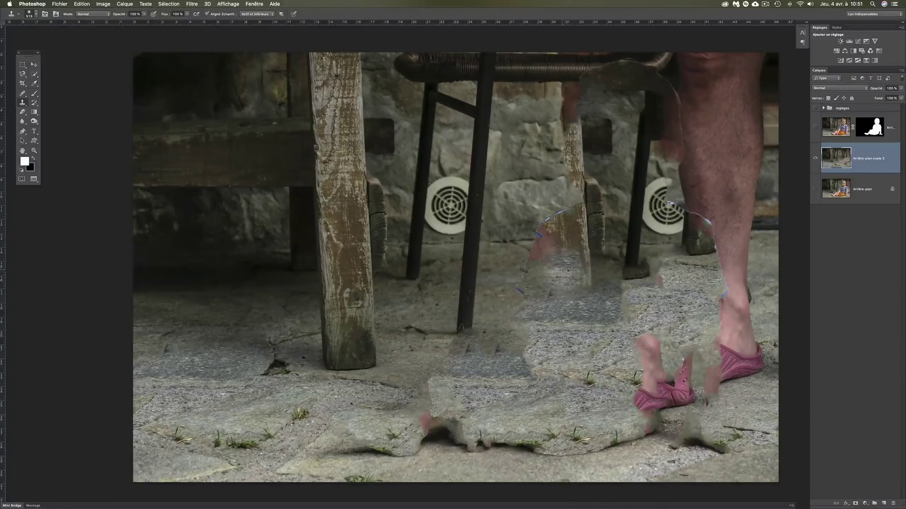
# Step: Reduce the Clone Stamp brush to about 460 px and set its hardness to 10%
pyautogui.rightClick(561, 270)
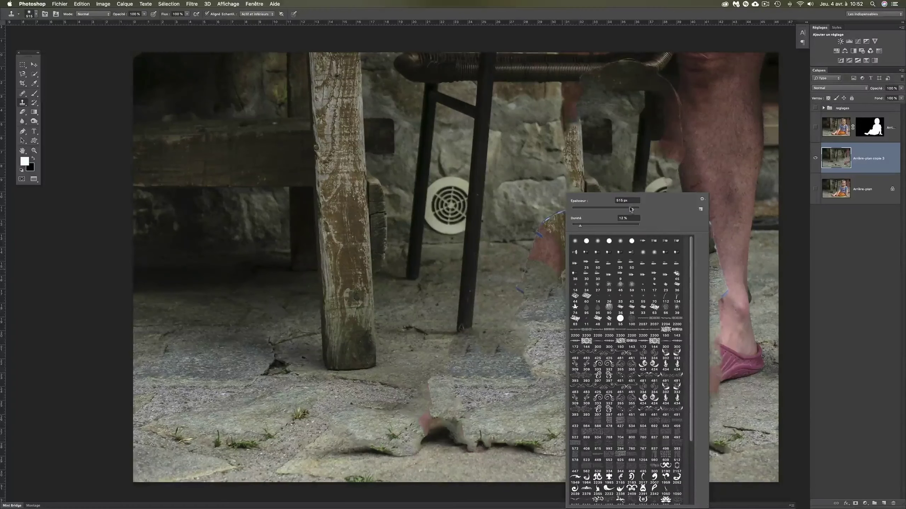
pyautogui.moveTo(630, 209); pyautogui.dragTo(631, 209)
pyautogui.moveTo(579, 227); pyautogui.dragTo(578, 226)
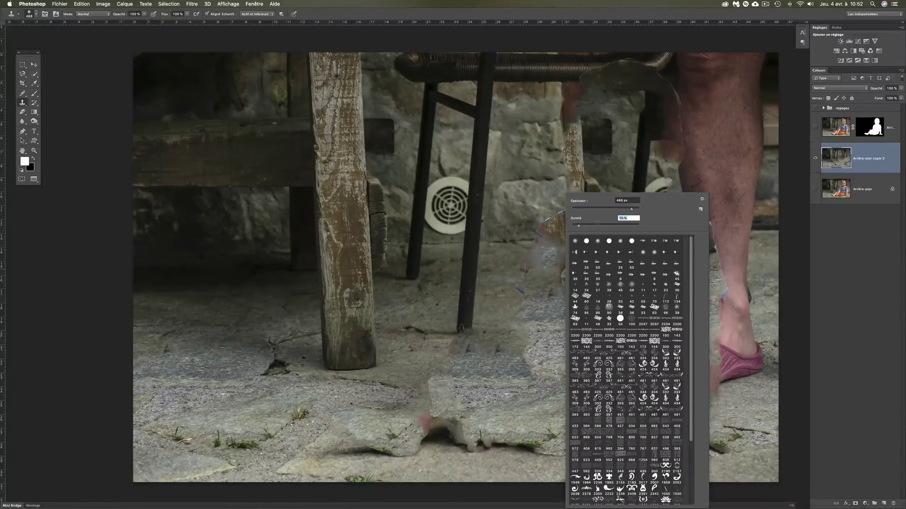
pyautogui.press('Return')
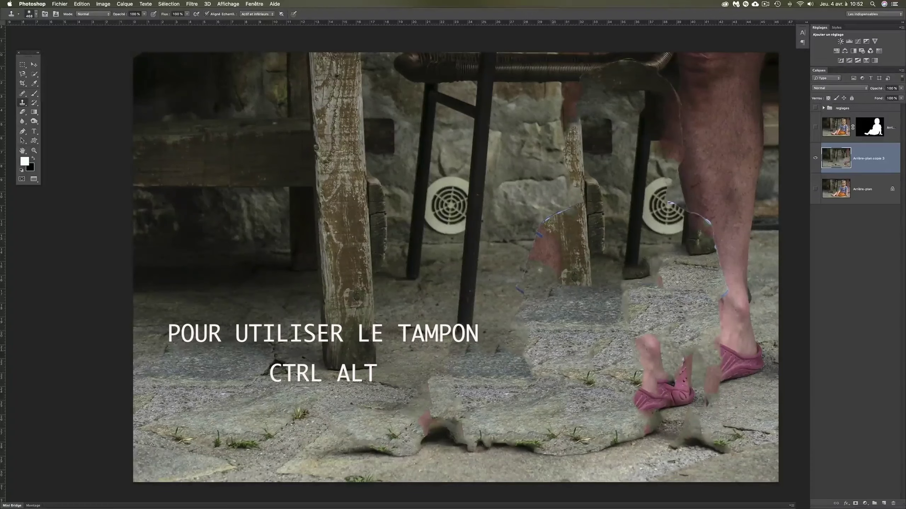
# Step: Clone sampled paving over the adult's front foot and its pink shoe on Arrière-plan copie 3
pyautogui.click(621, 289)
pyautogui.click(650, 356)
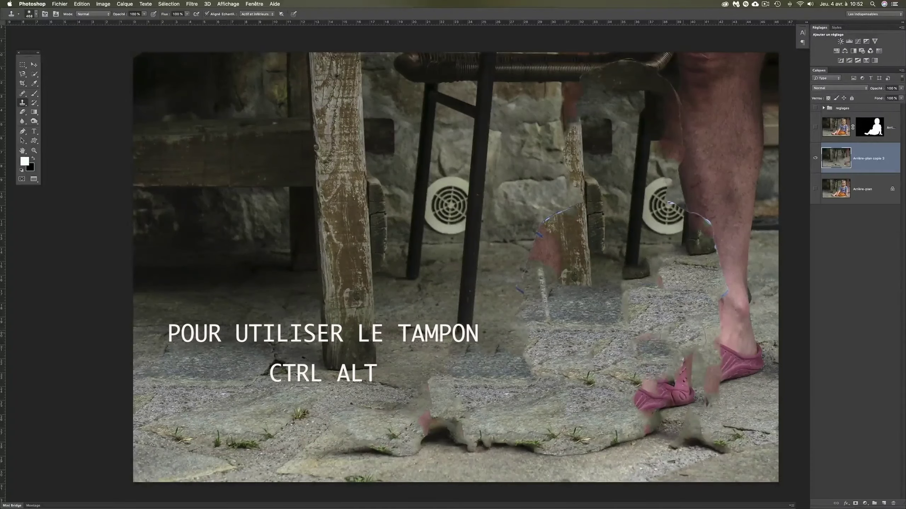
pyautogui.click(682, 351)
pyautogui.click(665, 405)
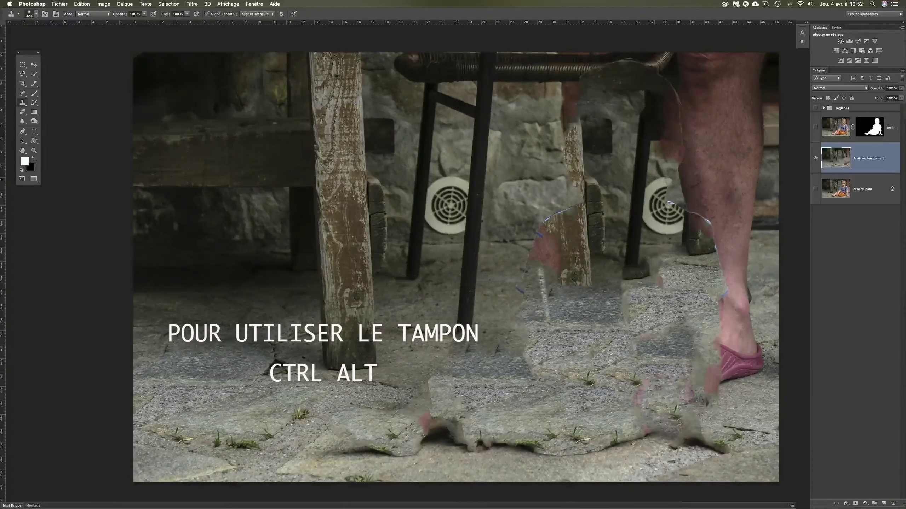
# Step: Clone surrounding ground and wall texture over the adult's other pink shoe, ankle and calf
pyautogui.click(709, 381)
pyautogui.click(743, 365)
pyautogui.click(734, 335)
pyautogui.click(738, 303)
pyautogui.click(733, 277)
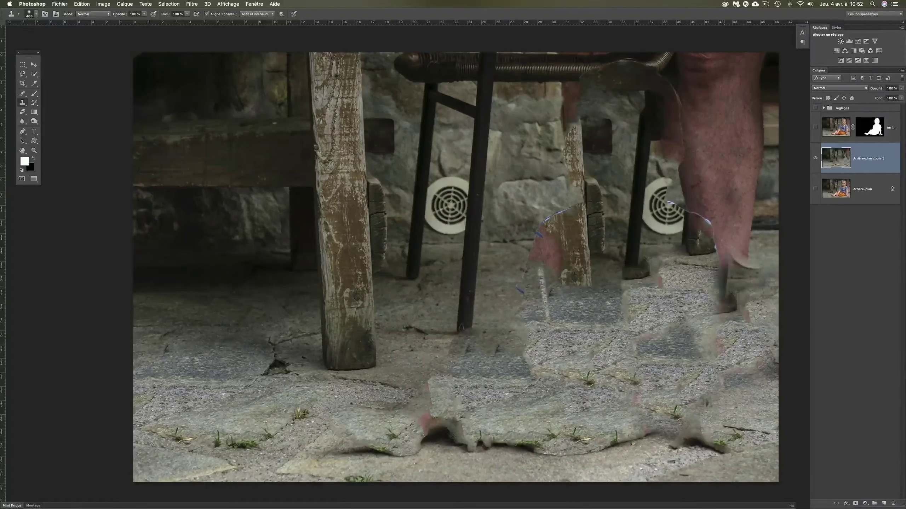
pyautogui.moveTo(731, 314); pyautogui.dragTo(724, 193)
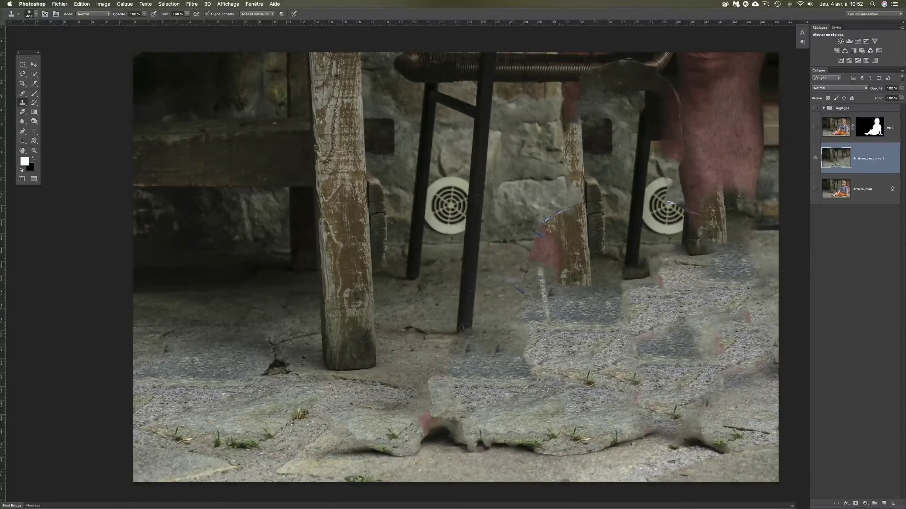
# Step: Clone stone wall texture over the wooden post, the partial vent and the rest of the adult's leg
pyautogui.moveTo(542, 250)
pyautogui.mouseDown()
pyautogui.moveTo(577, 221)
pyautogui.moveTo(581, 271)
pyautogui.mouseUp()
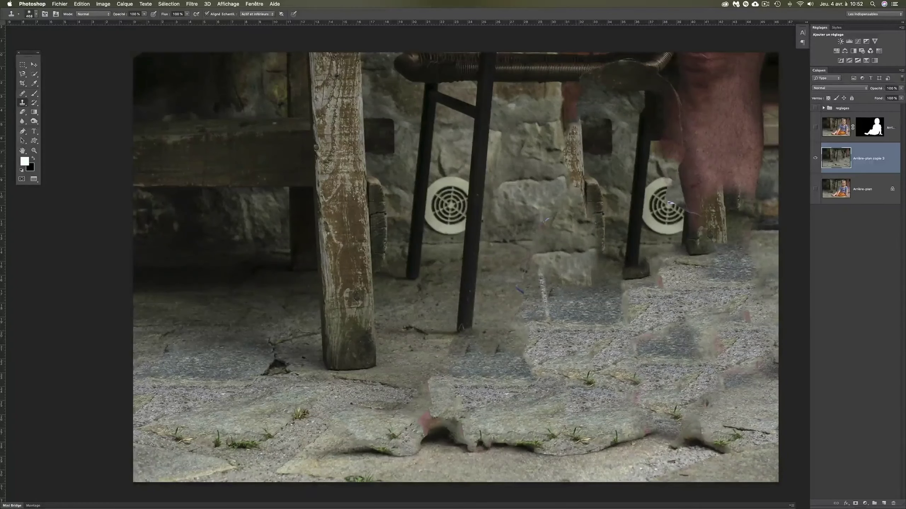
pyautogui.moveTo(570, 150)
pyautogui.mouseDown()
pyautogui.moveTo(585, 118)
pyautogui.moveTo(599, 142)
pyautogui.moveTo(606, 89)
pyautogui.moveTo(638, 89)
pyautogui.moveTo(643, 107)
pyautogui.mouseUp()
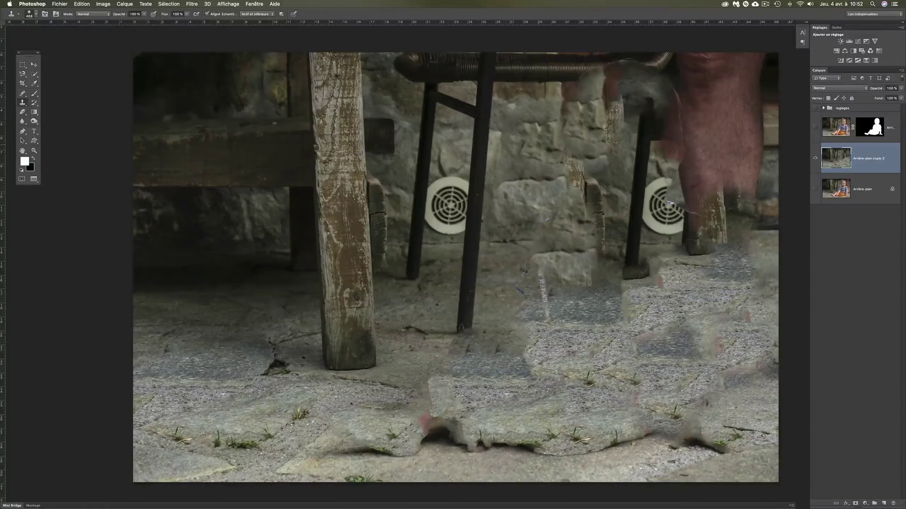
pyautogui.moveTo(613, 142)
pyautogui.mouseDown()
pyautogui.moveTo(621, 128)
pyautogui.moveTo(613, 146)
pyautogui.moveTo(645, 214)
pyautogui.moveTo(649, 161)
pyautogui.moveTo(631, 267)
pyautogui.moveTo(602, 200)
pyautogui.moveTo(620, 111)
pyautogui.moveTo(609, 78)
pyautogui.mouseUp()
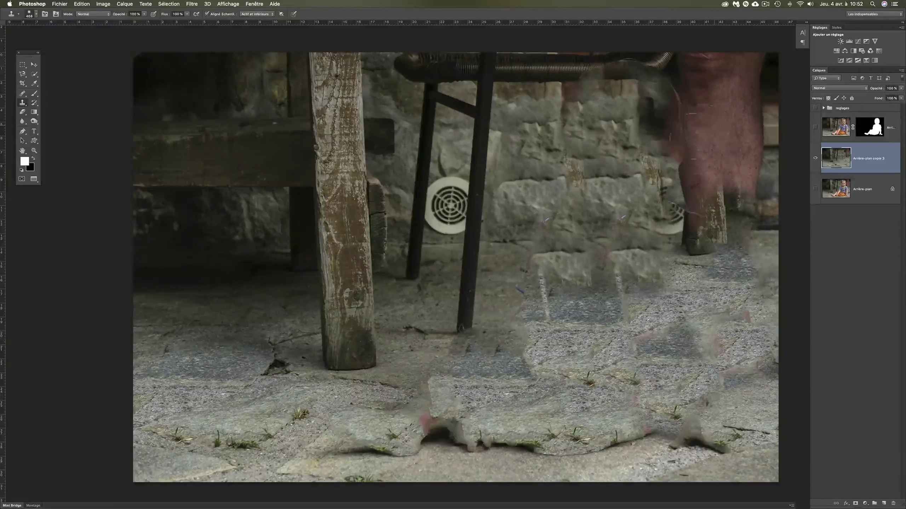
pyautogui.moveTo(663, 135)
pyautogui.mouseDown()
pyautogui.moveTo(713, 115)
pyautogui.moveTo(688, 141)
pyautogui.moveTo(741, 154)
pyautogui.mouseUp()
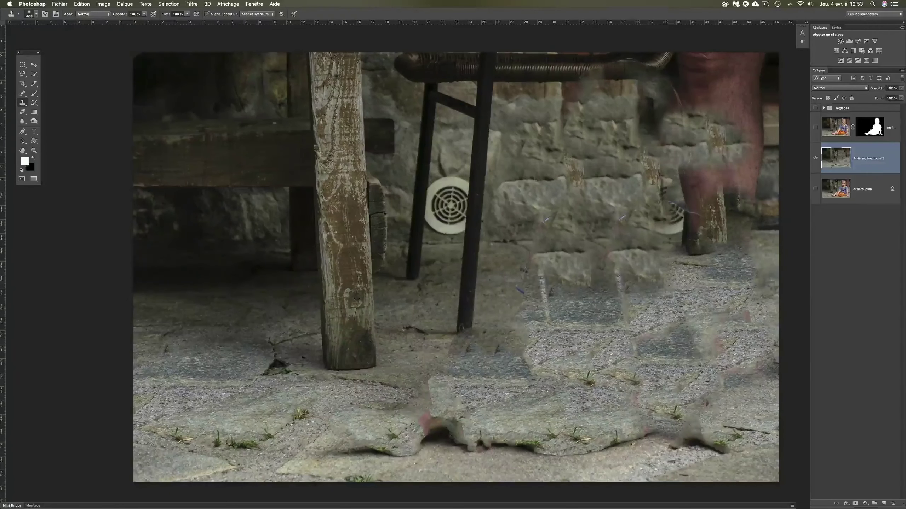
pyautogui.moveTo(696, 171)
pyautogui.mouseDown()
pyautogui.moveTo(706, 247)
pyautogui.moveTo(713, 71)
pyautogui.moveTo(762, 65)
pyautogui.mouseUp()
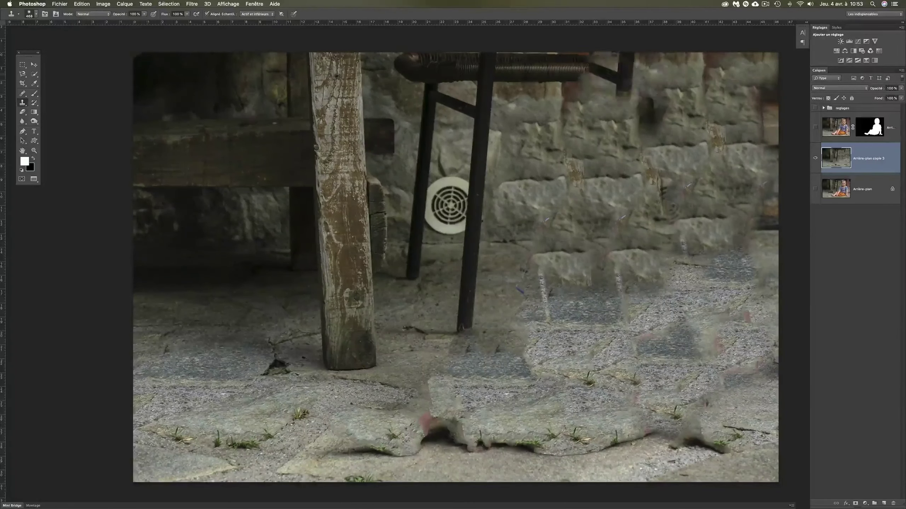
# Step: Clone wall texture over the remnants along the photo's right edge and rework the broken chair leg, undoing unwanted strokes
pyautogui.press('super+alt+z')
pyautogui.press('super+alt+z')
pyautogui.press('super+alt+z')
pyautogui.press('super+alt+z')
pyautogui.press('super+alt+z')
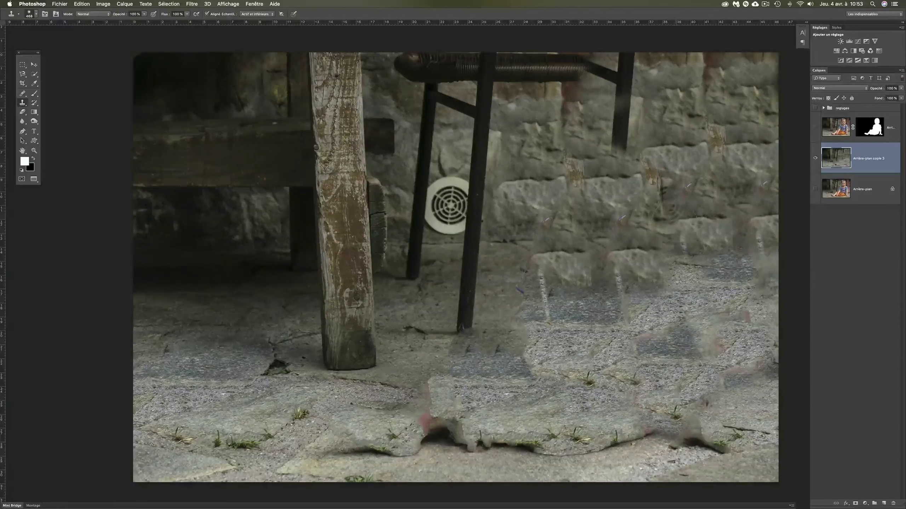
pyautogui.press('super+alt+z')
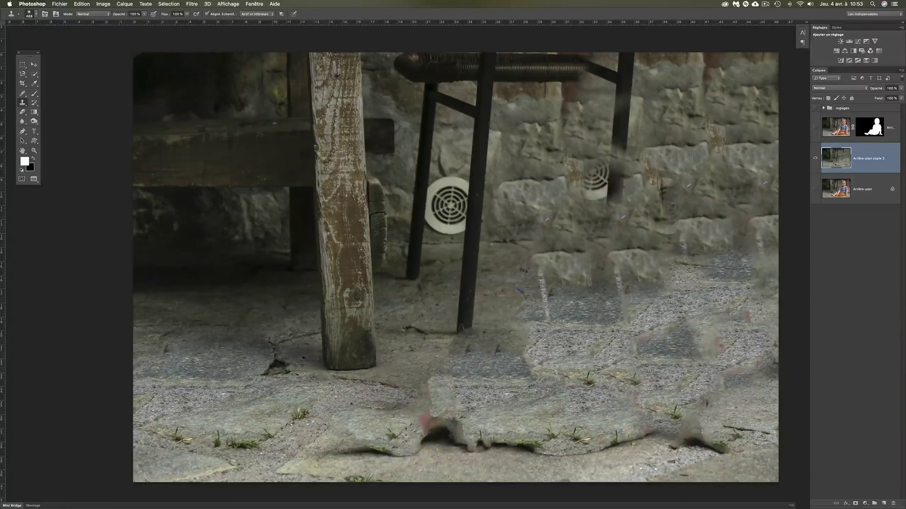
pyautogui.press('super+shift+z')
# Step: Show the masked child layer above the retouched background, undo the last clone stroke, and switch to the Move tool
pyautogui.click(815, 127)
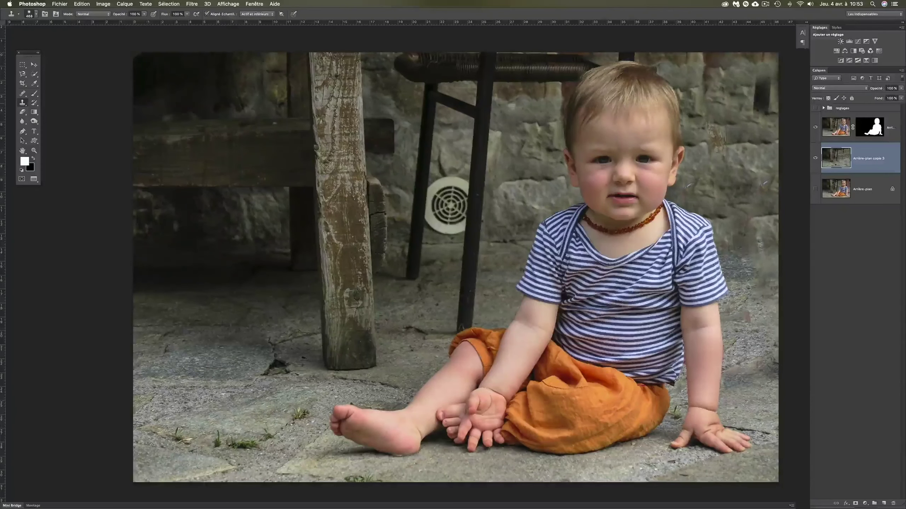
pyautogui.press('super+alt+z')
pyautogui.click(34, 64)
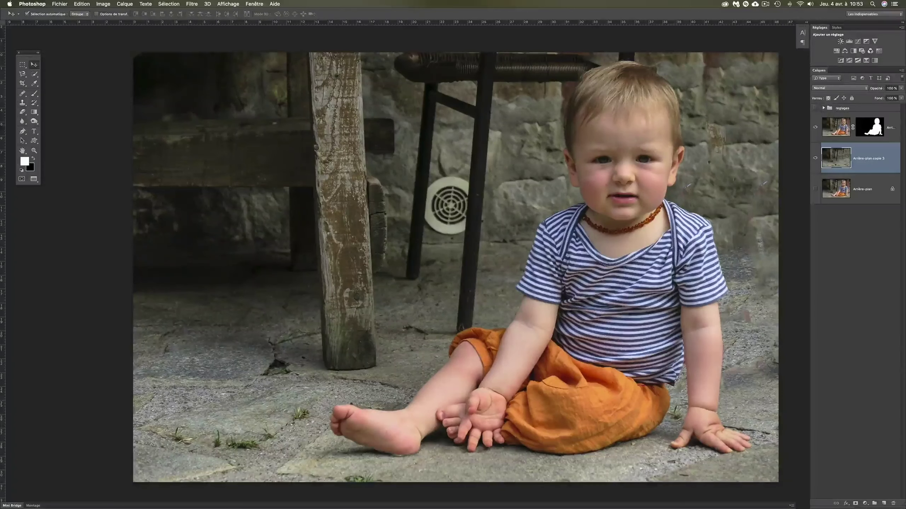